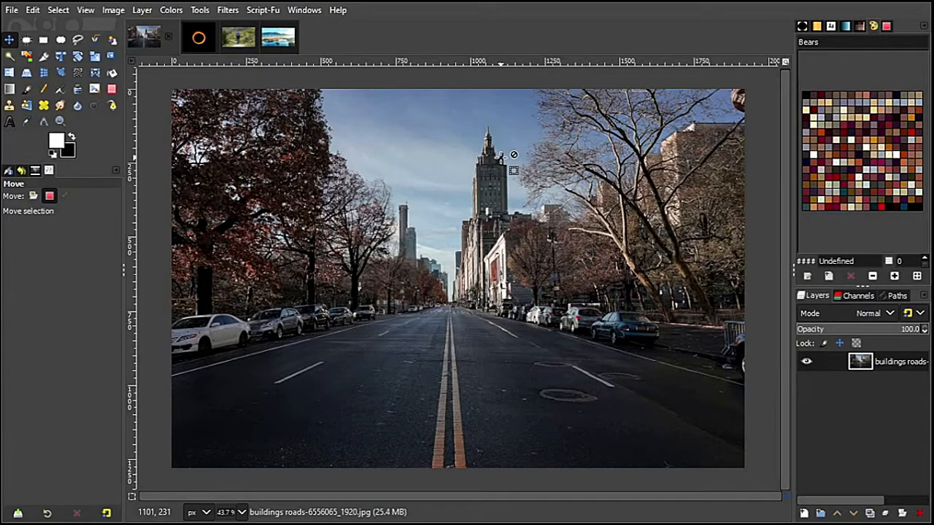
Look through the fire ring, walking man and remaining landscape source images.
{"action": "left_click", "coordinate": [204, 43]}
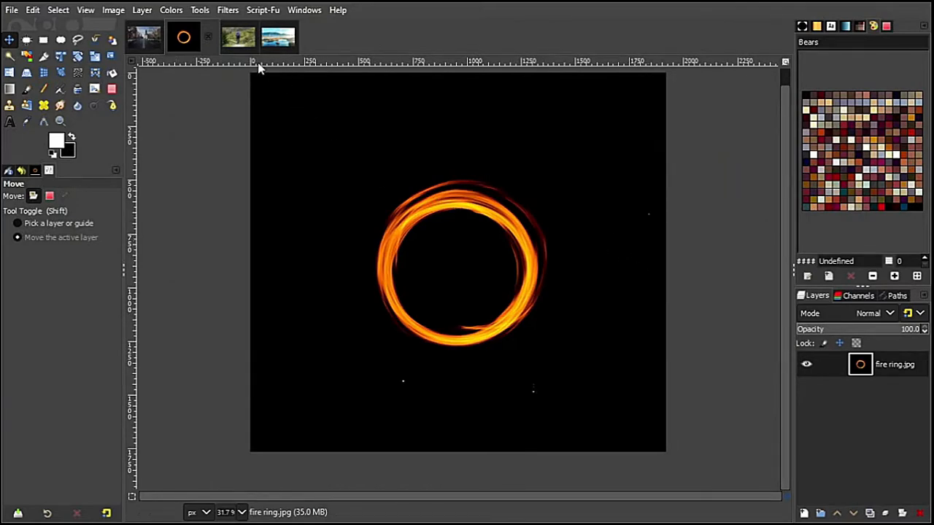
{"action": "left_click", "coordinate": [239, 41]}
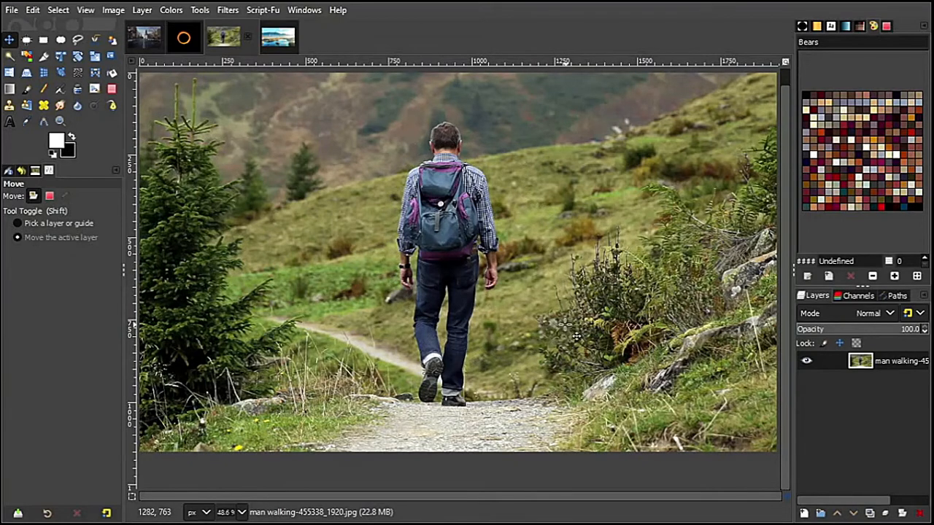
{"action": "left_click", "coordinate": [289, 41]}
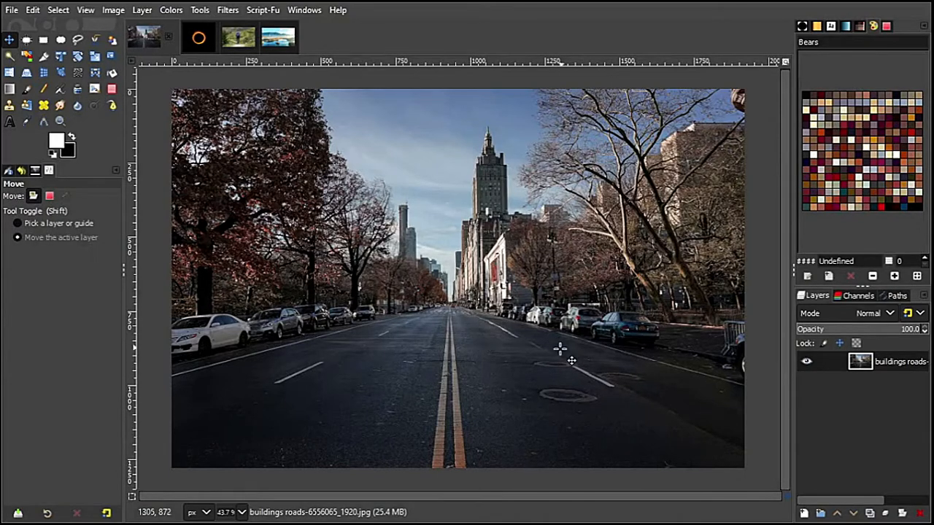
Start a Curves adjustment on the street image, lowering the white point's output to 176 and pulling the midtones down.
{"action": "left_click", "coordinate": [172, 10]}
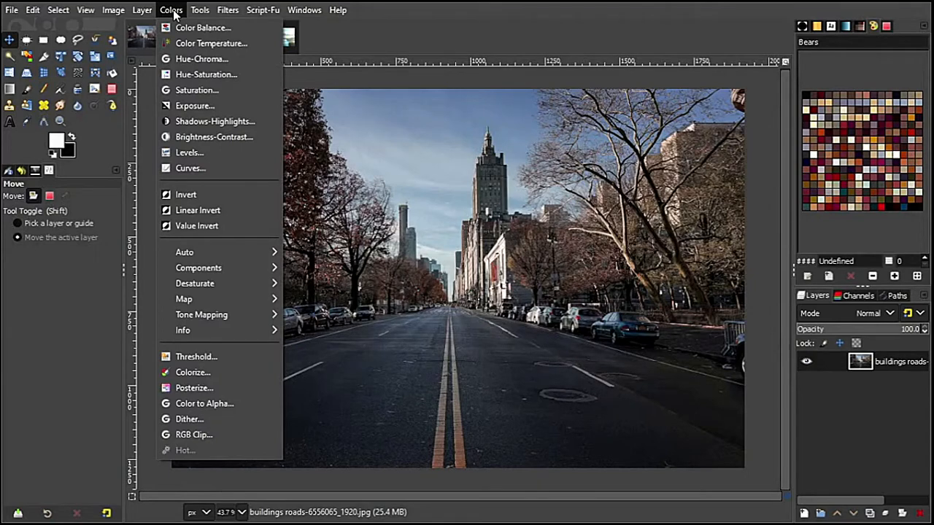
{"action": "left_click", "coordinate": [194, 168]}
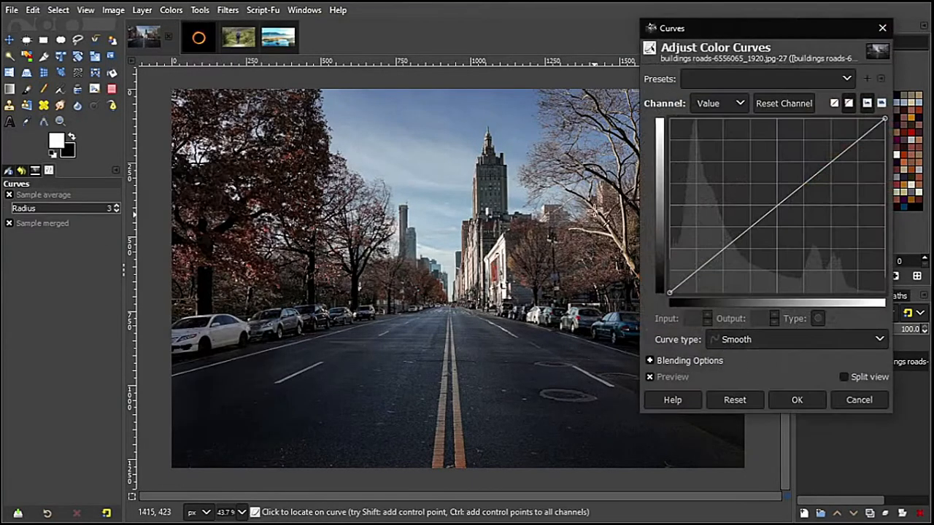
{"action": "left_click_drag", "start_coordinate": [738, 33], "coordinate": [766, 29]}
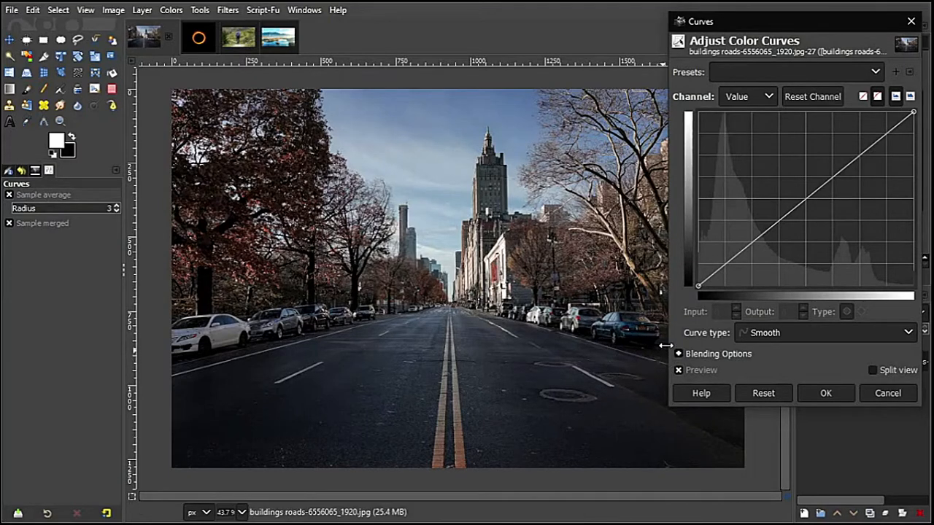
{"action": "left_click", "coordinate": [912, 113]}
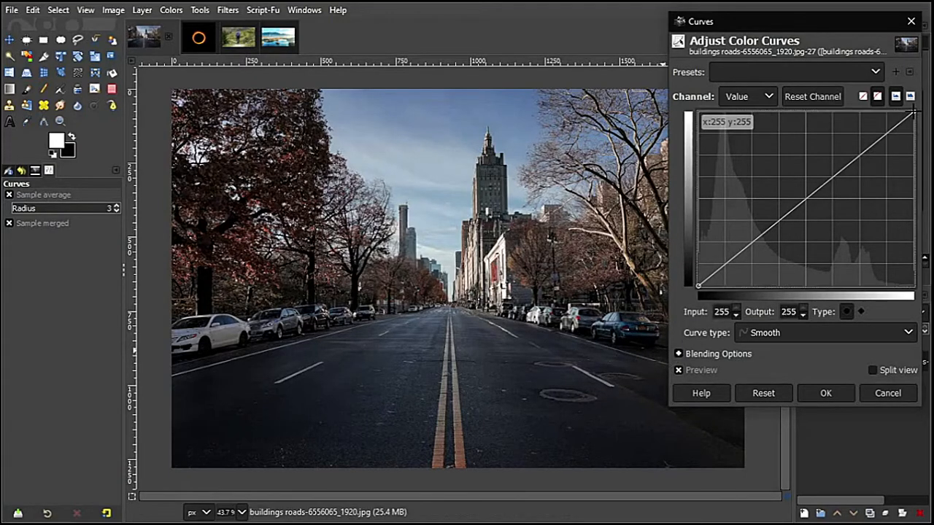
{"action": "left_click_drag", "start_coordinate": [913, 112], "coordinate": [912, 167]}
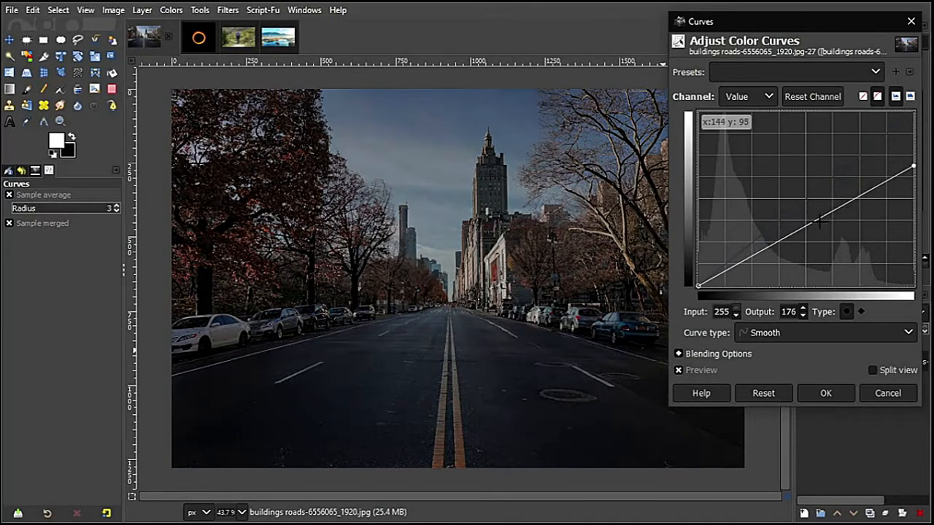
{"action": "left_click_drag", "start_coordinate": [819, 220], "coordinate": [823, 250]}
Set the curve's black point to input 33 and white point to output 157, compare before and after, and apply.
{"action": "left_click_drag", "start_coordinate": [702, 284], "coordinate": [726, 286]}
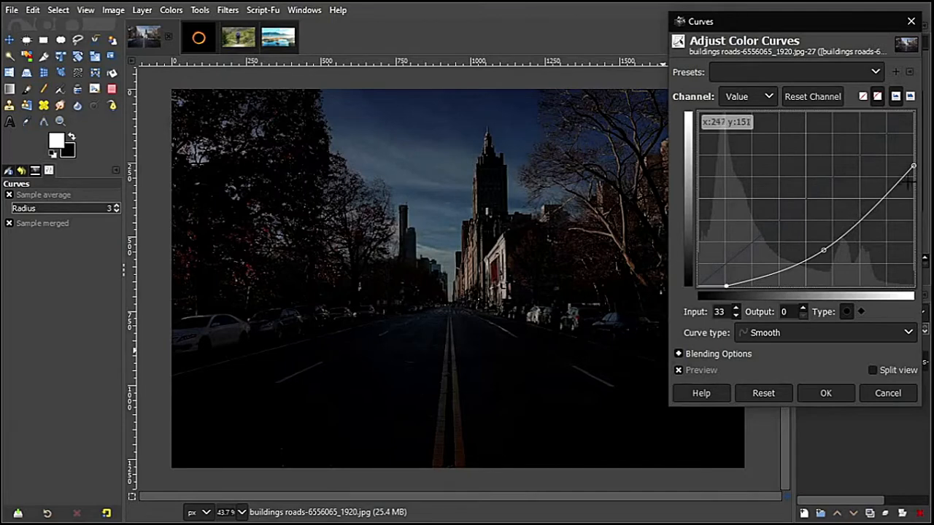
{"action": "left_click_drag", "start_coordinate": [912, 167], "coordinate": [912, 178]}
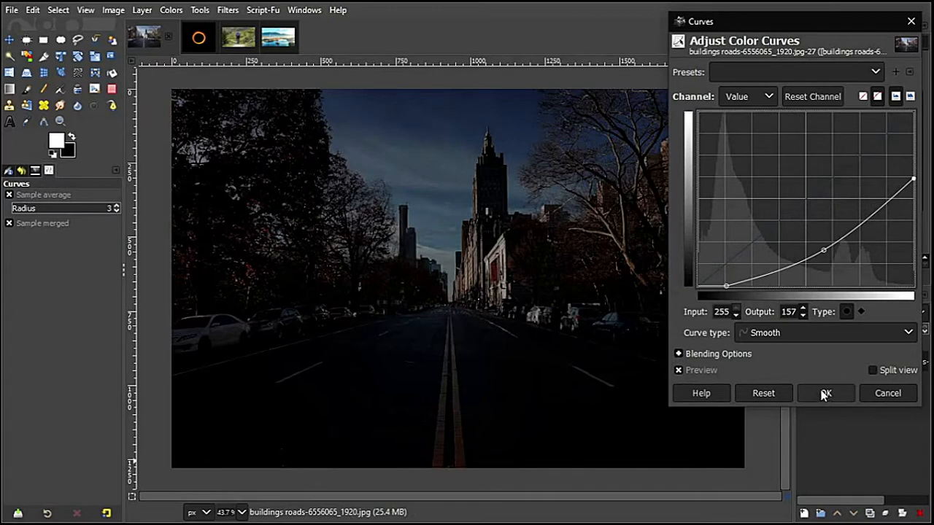
{"action": "left_click", "coordinate": [879, 370]}
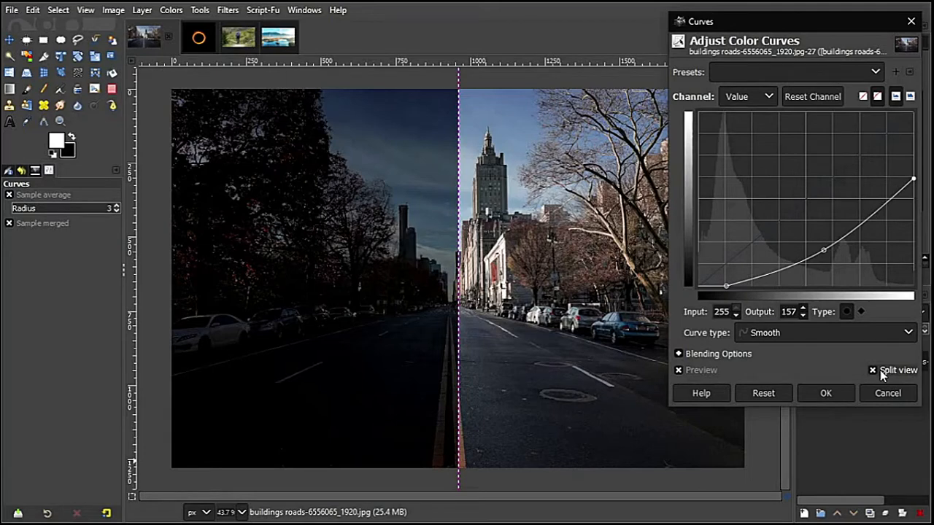
{"action": "left_click", "coordinate": [880, 370]}
{"action": "left_click", "coordinate": [834, 395]}
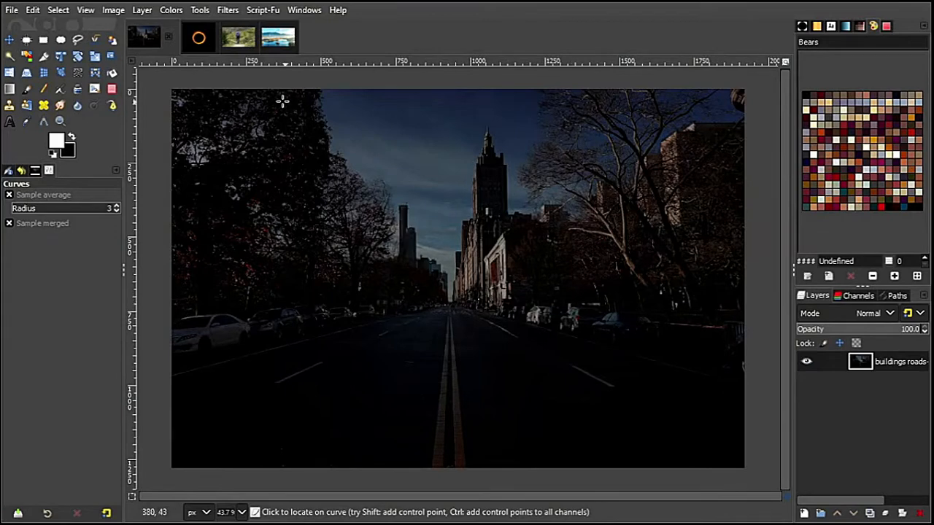
Increase the fire ring image's contrast with Levels, using input levels of 22 for black and 224 for white.
{"action": "left_click", "coordinate": [203, 47]}
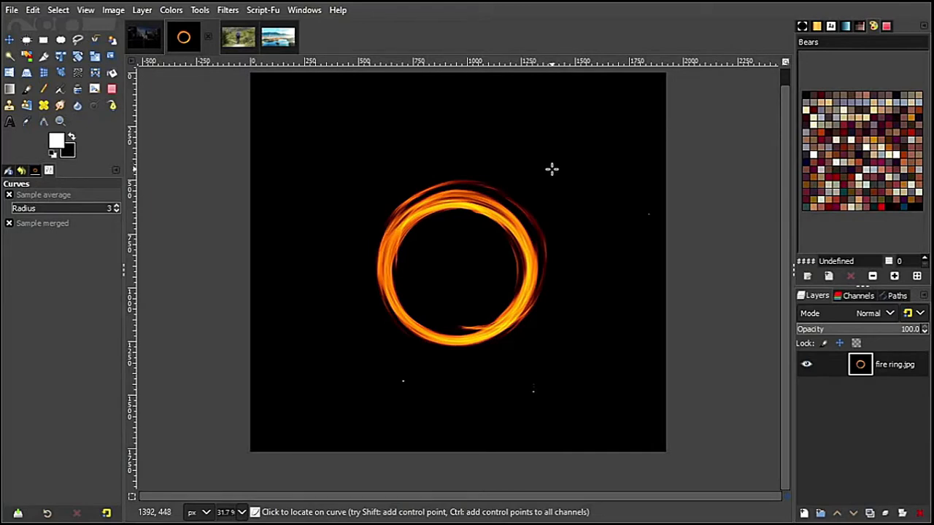
{"action": "left_click", "coordinate": [172, 11]}
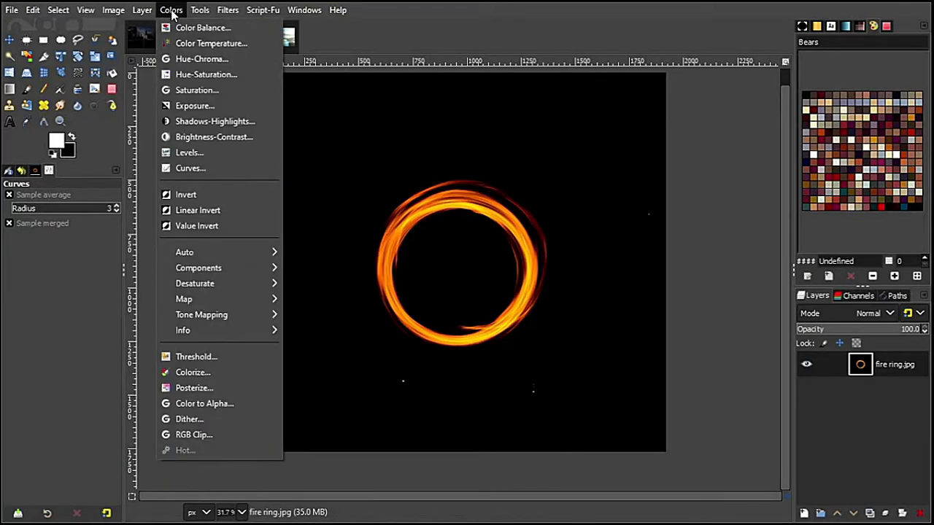
{"action": "left_click", "coordinate": [189, 153]}
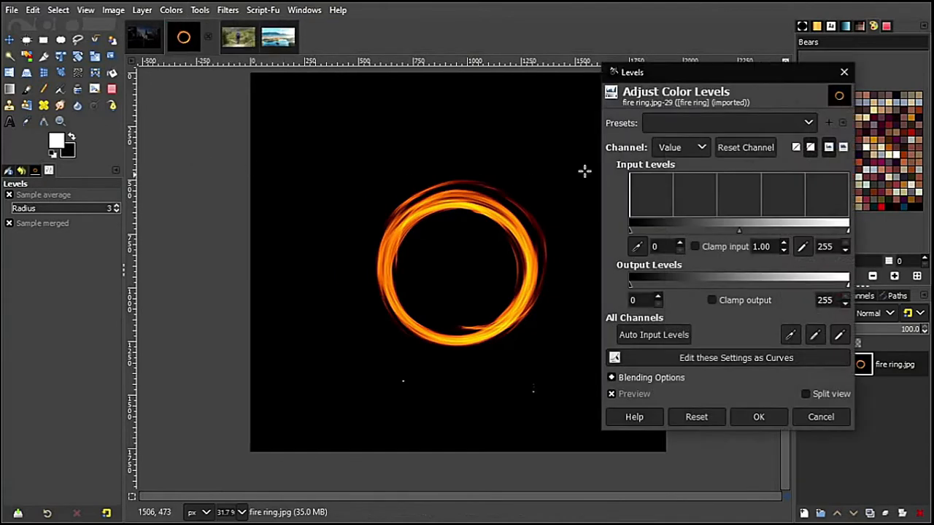
{"action": "left_click_drag", "start_coordinate": [729, 73], "coordinate": [787, 41]}
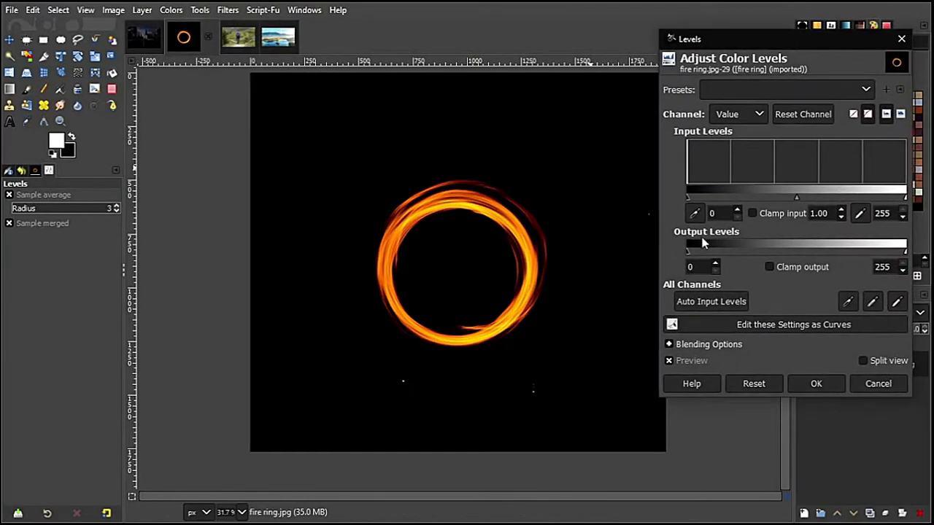
{"action": "left_click_drag", "start_coordinate": [687, 198], "coordinate": [706, 205]}
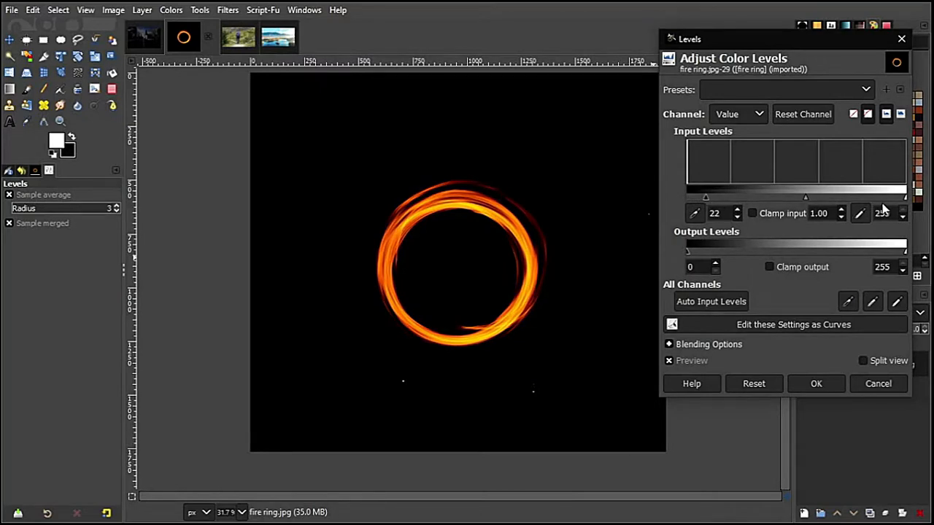
{"action": "left_click_drag", "start_coordinate": [904, 203], "coordinate": [881, 203]}
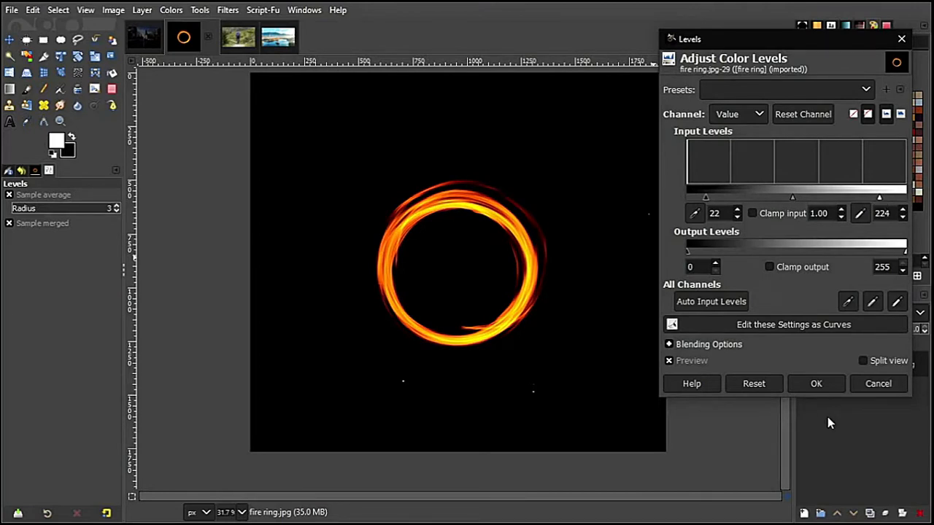
{"action": "left_click", "coordinate": [817, 384]}
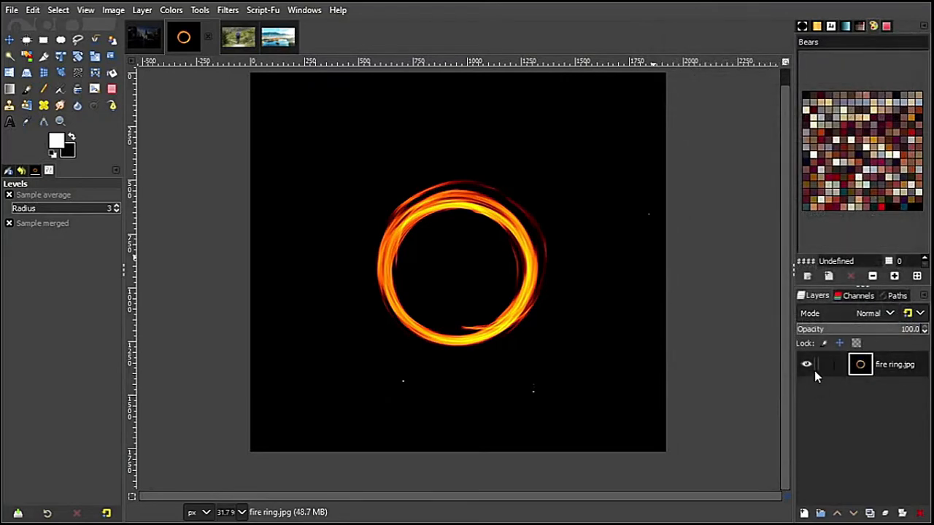
Crop the fire ring image to a rectangle of about 1055 × 956 px around the ring and clear the selection.
{"action": "left_click", "coordinate": [43, 40]}
{"action": "left_click_drag", "start_coordinate": [344, 146], "coordinate": [608, 299]}
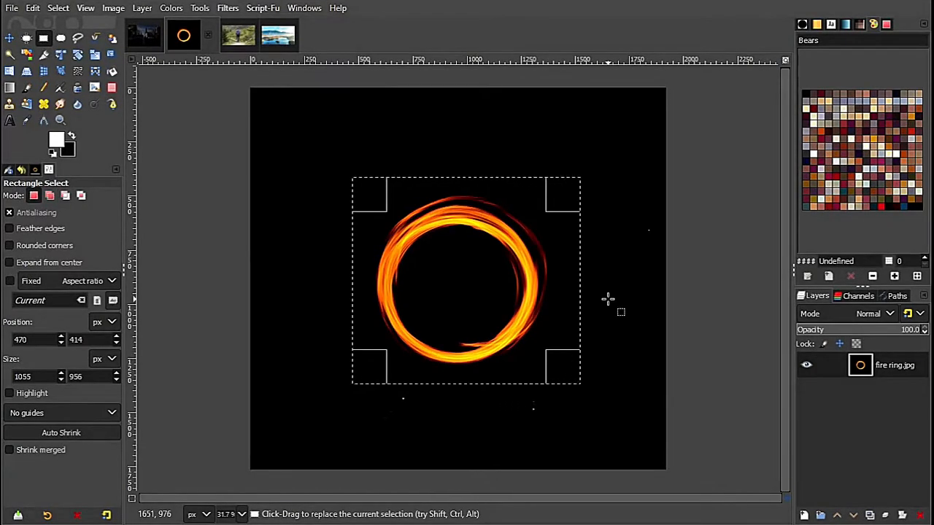
{"action": "key", "text": "Return"}
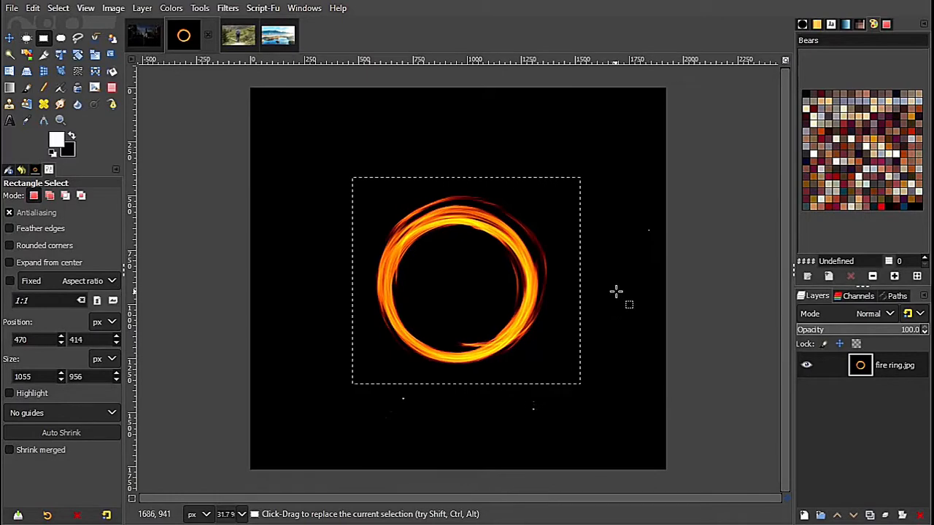
{"action": "left_click", "coordinate": [113, 8]}
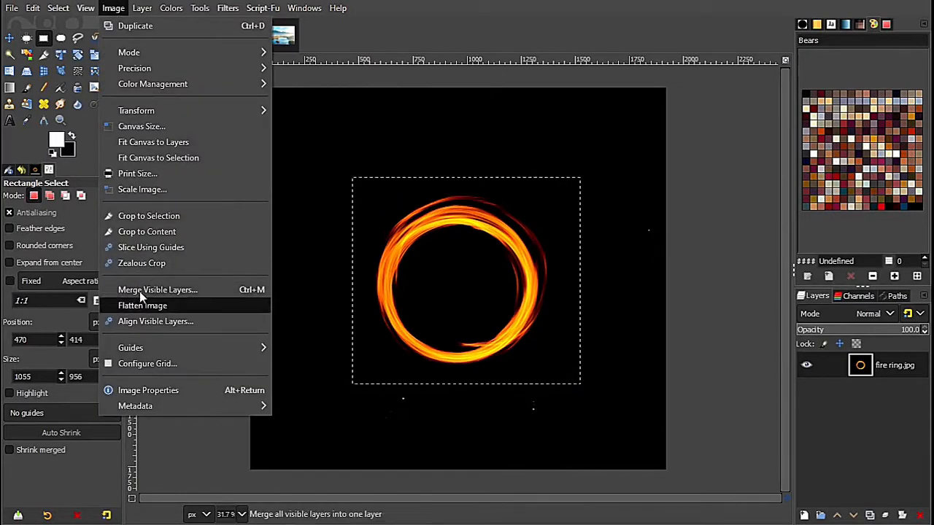
{"action": "left_click", "coordinate": [148, 216]}
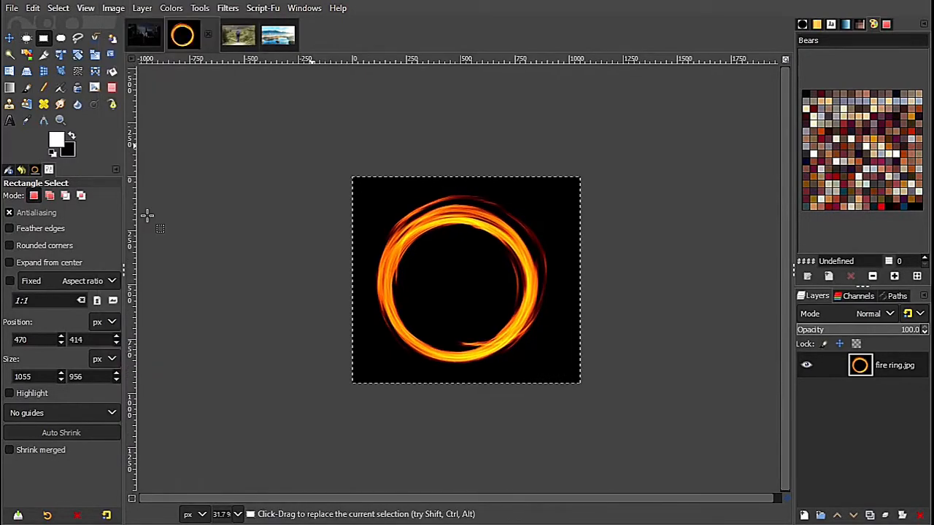
{"action": "left_click", "coordinate": [57, 8]}
{"action": "left_click", "coordinate": [72, 42]}
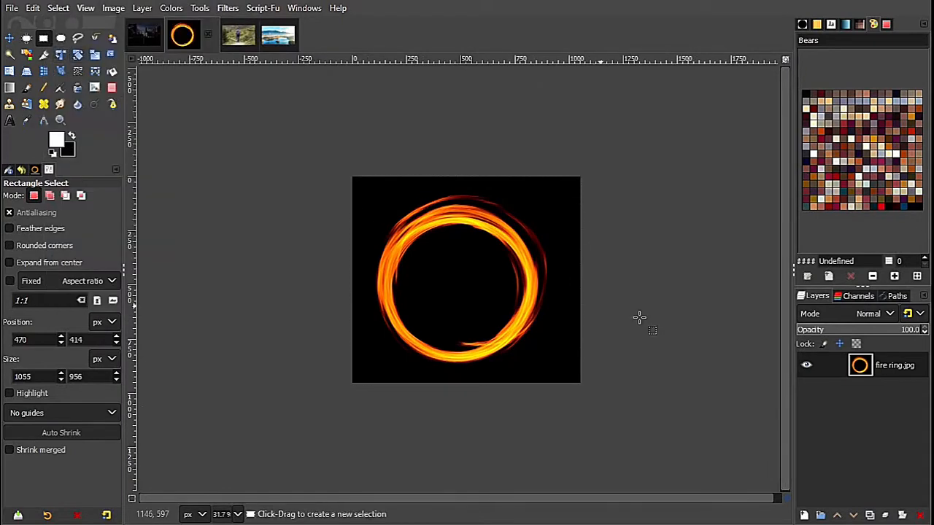
Isolate the fire ring by selecting the black background by color and inverting the selection, and copy the ring.
{"action": "left_click", "coordinate": [57, 8]}
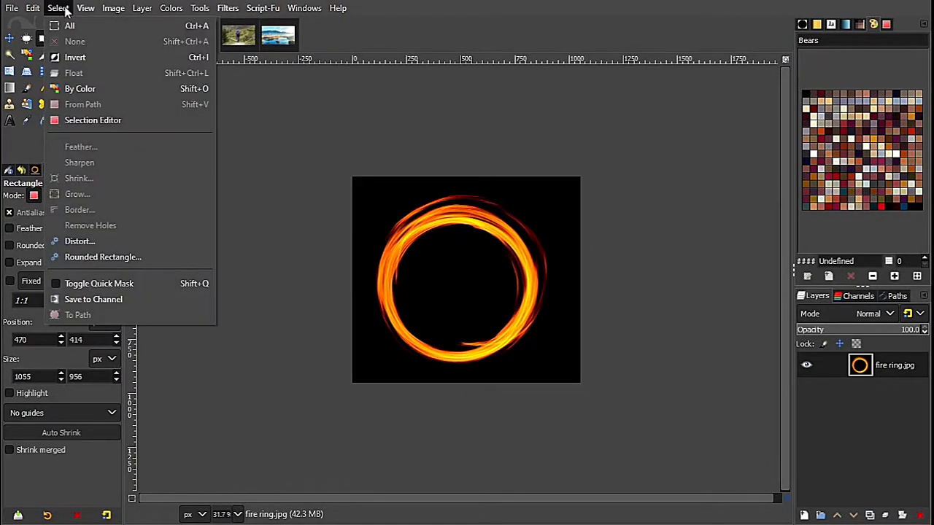
{"action": "left_click", "coordinate": [88, 89]}
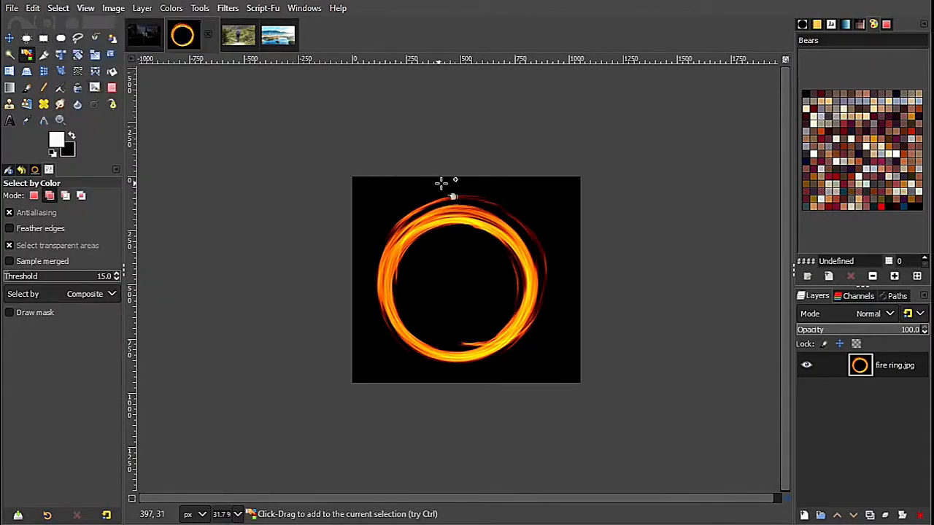
{"action": "left_click", "coordinate": [551, 203]}
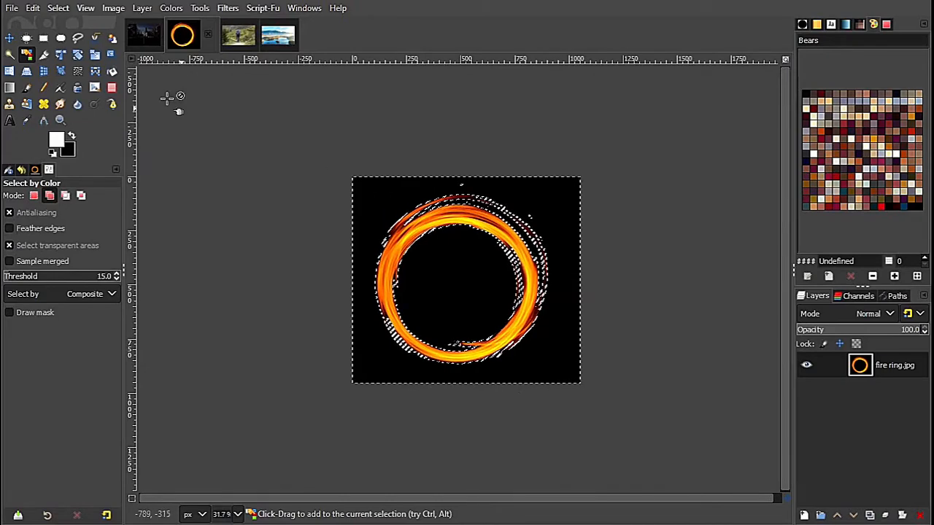
{"action": "left_click", "coordinate": [59, 8]}
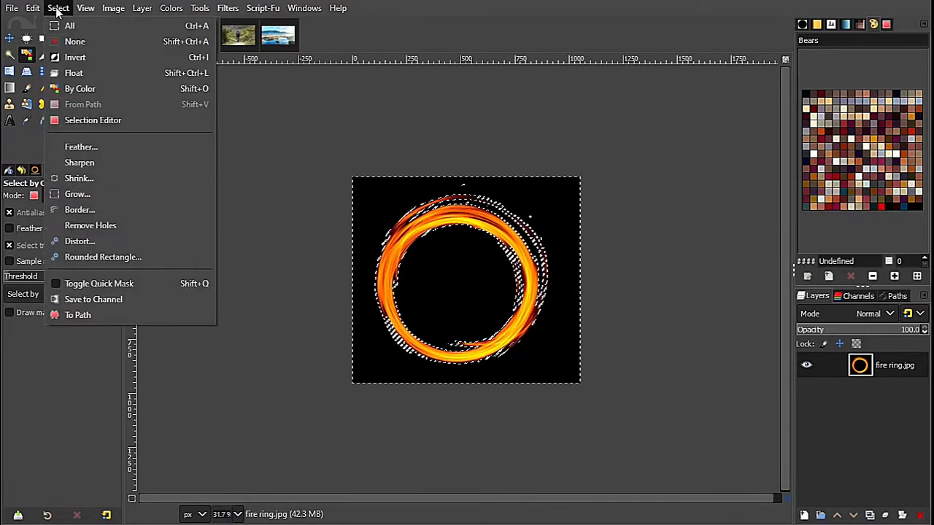
{"action": "left_click", "coordinate": [75, 57]}
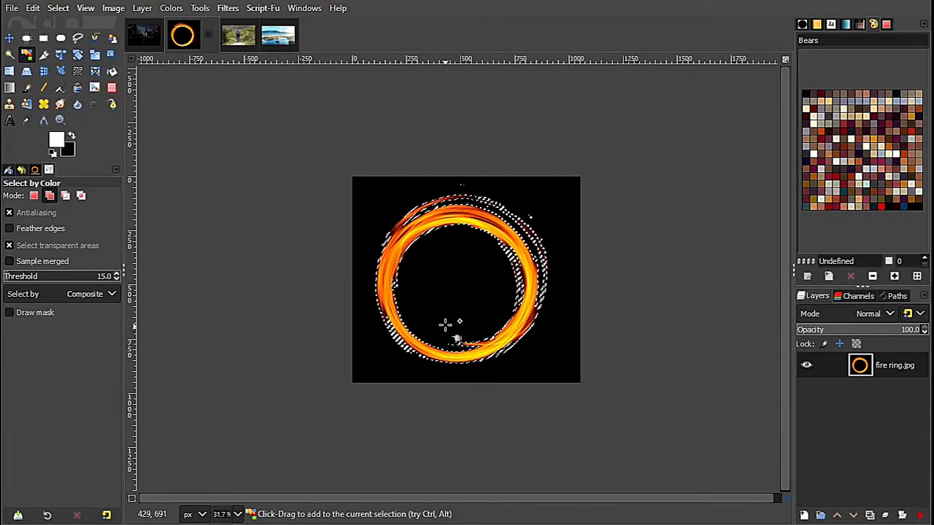
{"action": "left_click", "coordinate": [33, 8]}
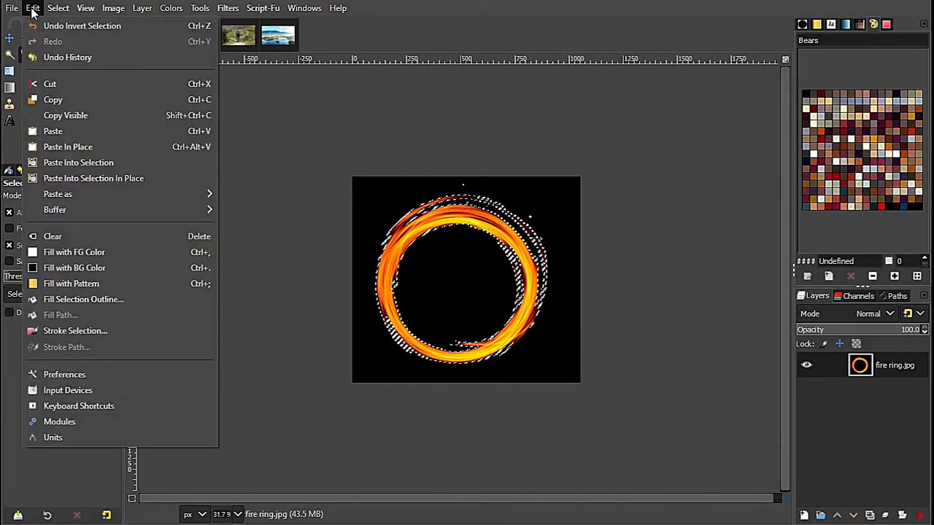
{"action": "left_click", "coordinate": [67, 101]}
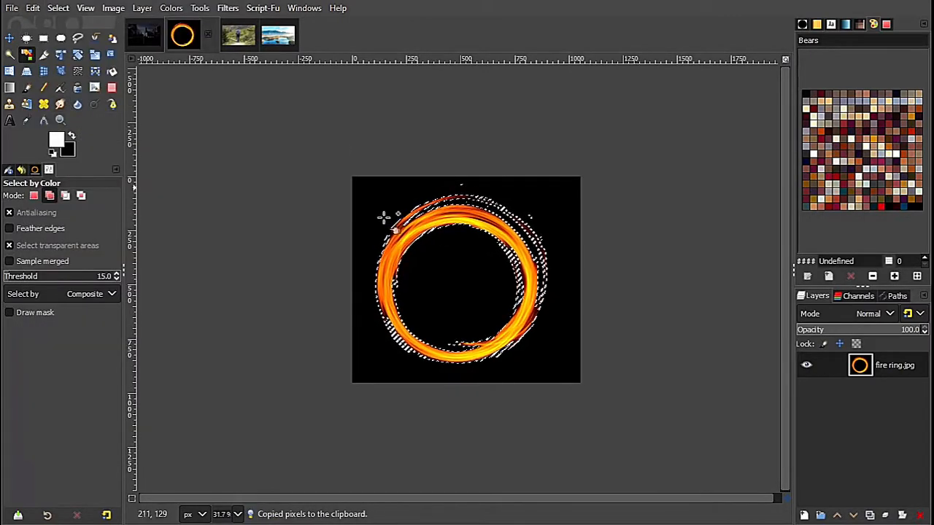
Paste the copied fire ring into the darkened street image as a new layer.
{"action": "left_click", "coordinate": [142, 36]}
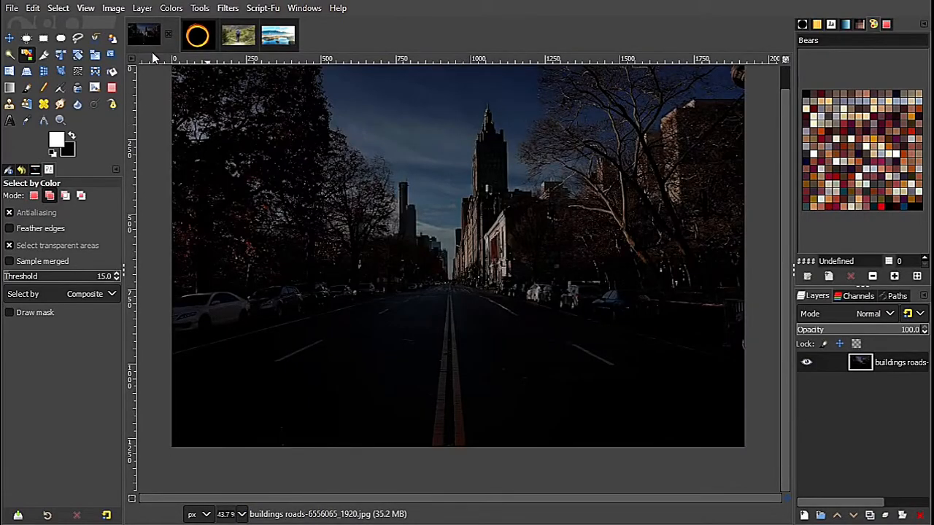
{"action": "left_click_drag", "start_coordinate": [784, 231], "coordinate": [784, 211]}
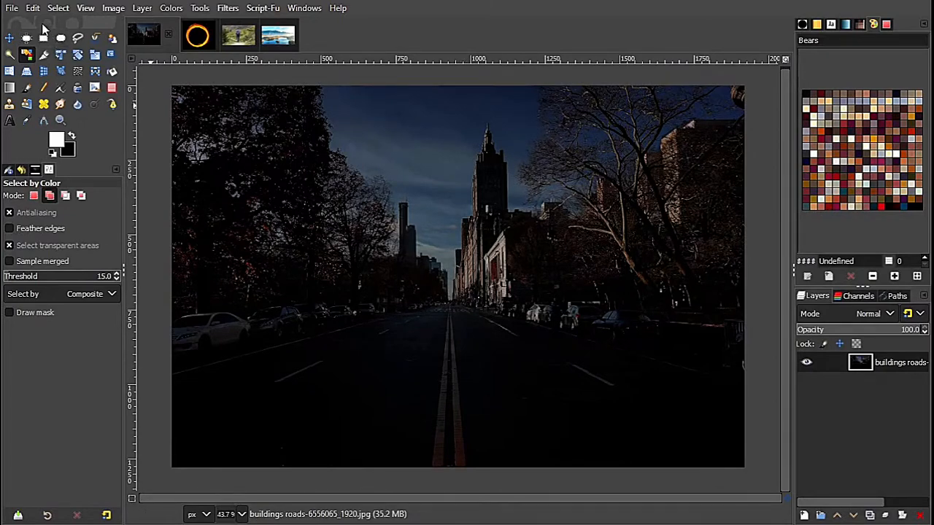
{"action": "left_click", "coordinate": [33, 8]}
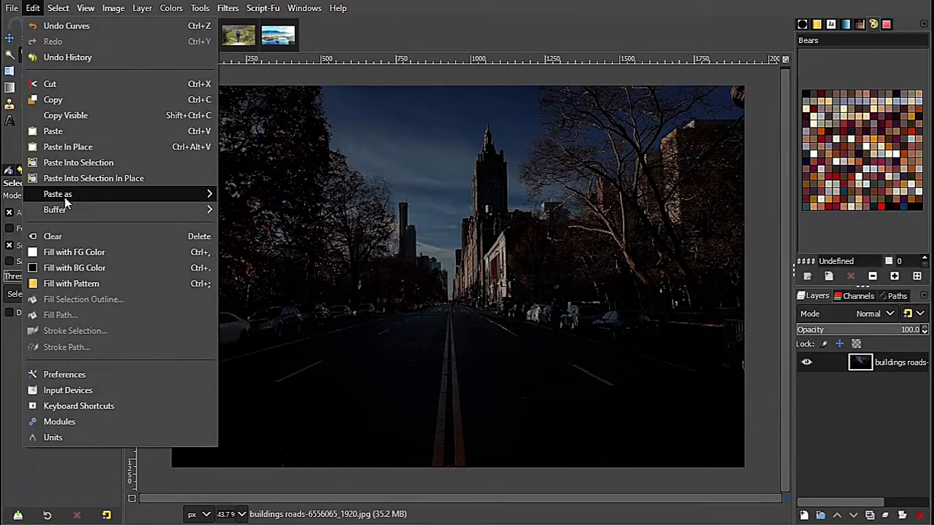
{"action": "mouse_move", "coordinate": [64, 197]}
{"action": "left_click", "coordinate": [267, 193]}
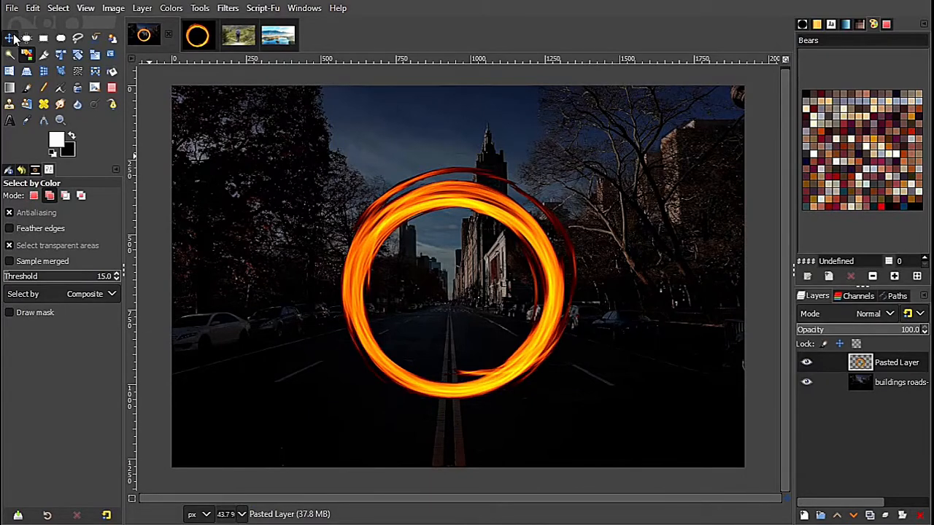
Move the pasted fire ring slightly up and scale it down proportionally to 665 × 694 px.
{"action": "left_click", "coordinate": [12, 38]}
{"action": "left_click_drag", "start_coordinate": [457, 306], "coordinate": [459, 298]}
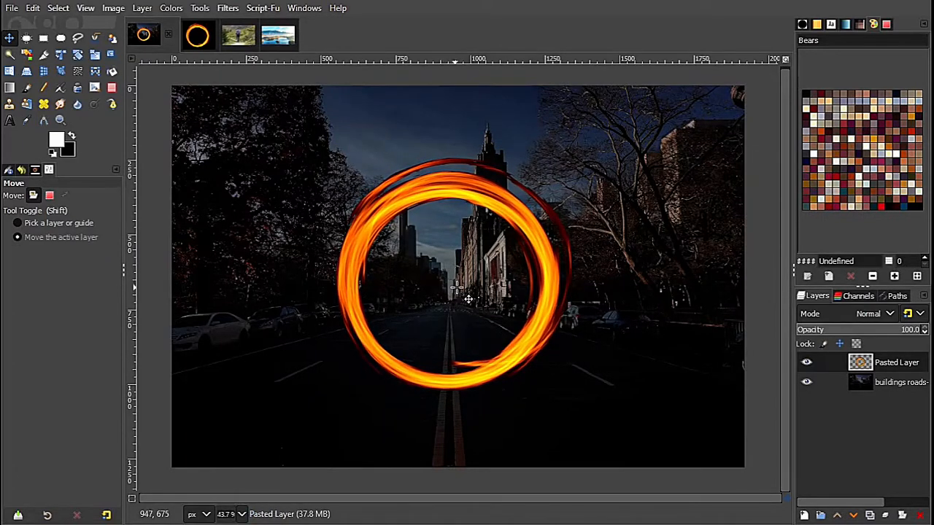
{"action": "left_click", "coordinate": [95, 57]}
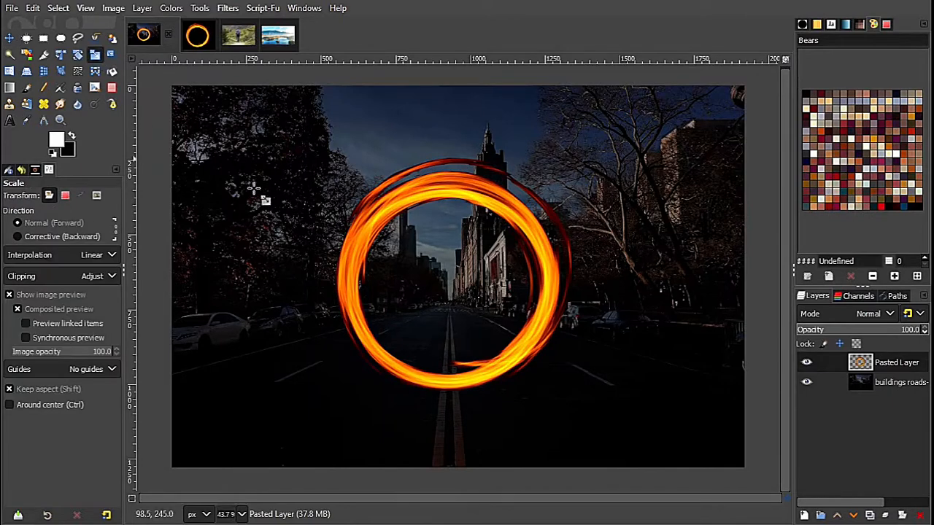
{"action": "left_click", "coordinate": [434, 201]}
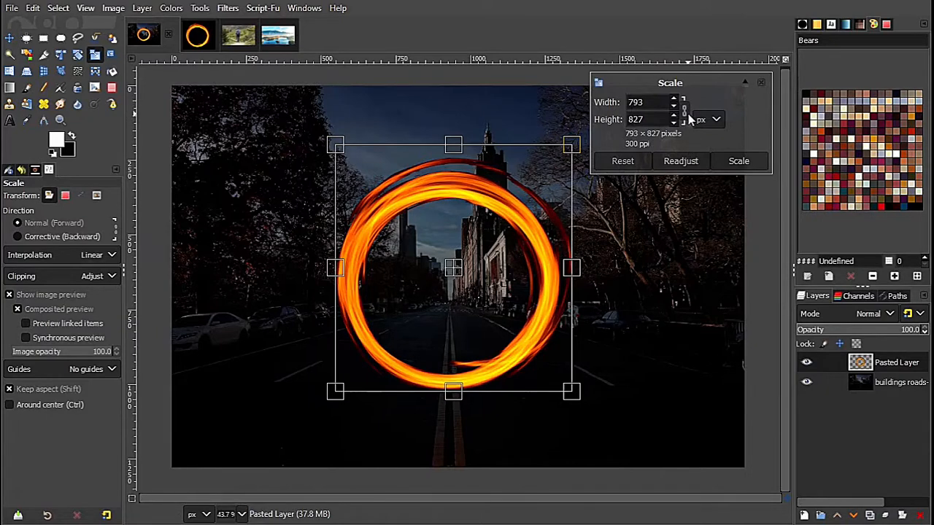
{"action": "left_click_drag", "start_coordinate": [335, 146], "coordinate": [373, 187]}
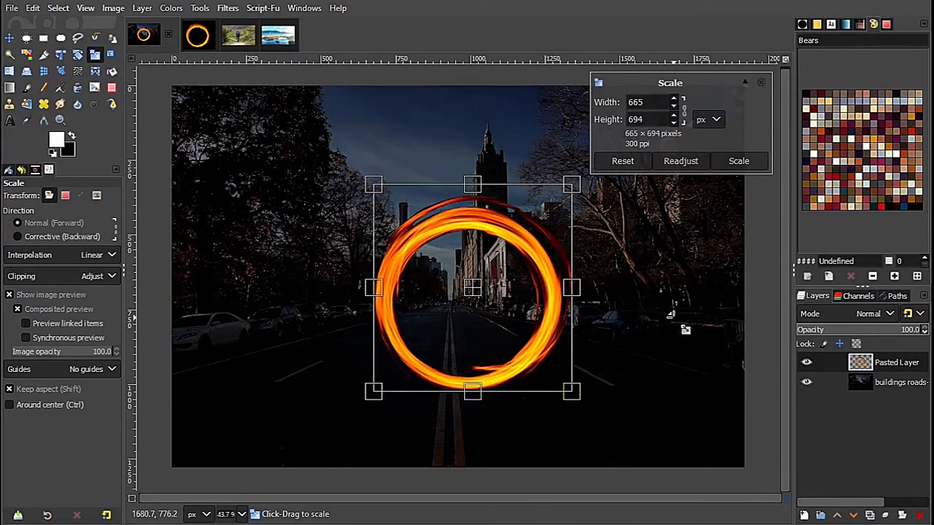
{"action": "left_click", "coordinate": [738, 161]}
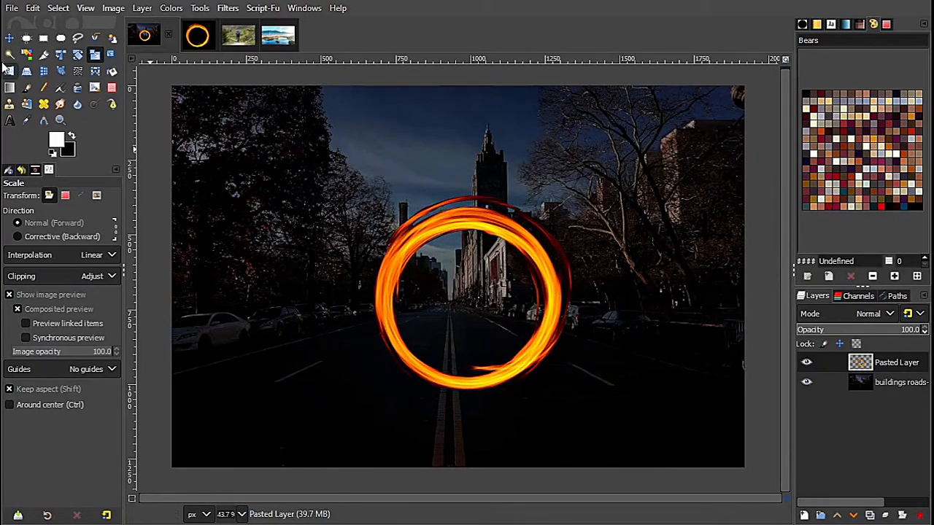
Center the scaled fire ring over the road's center lines and expand its layer to the image size.
{"action": "left_click", "coordinate": [8, 39]}
{"action": "mouse_move", "coordinate": [477, 319]}
{"action": "left_mouse_down"}
{"action": "mouse_move", "coordinate": [454, 305]}
{"action": "mouse_move", "coordinate": [475, 311]}
{"action": "left_mouse_up"}
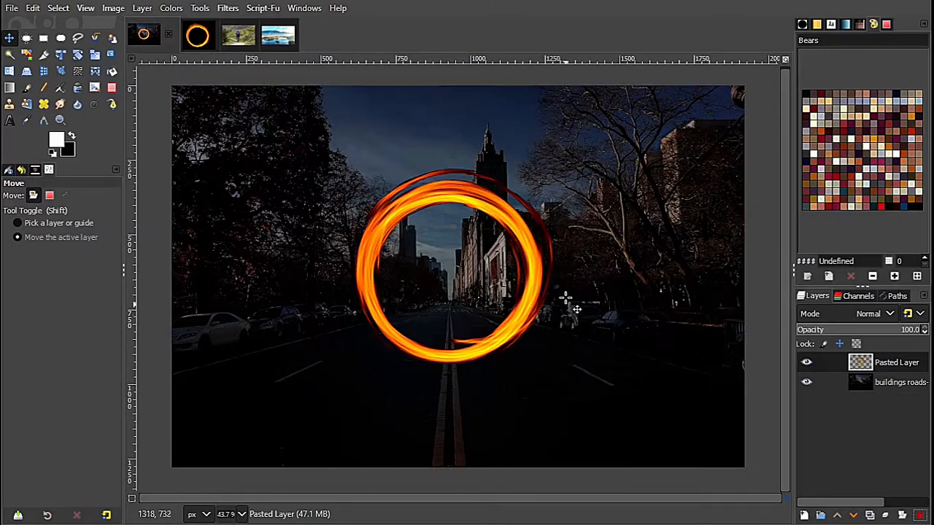
{"action": "left_click", "coordinate": [141, 8]}
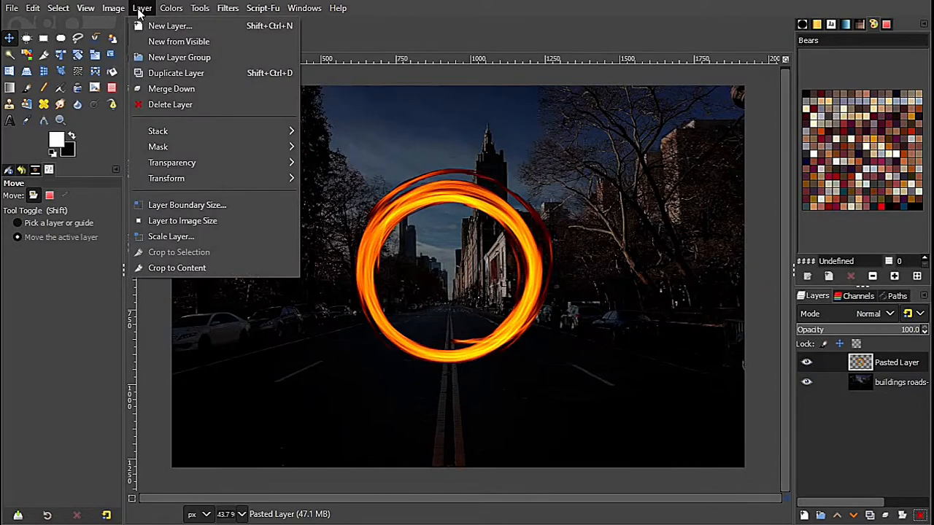
{"action": "left_click", "coordinate": [192, 221]}
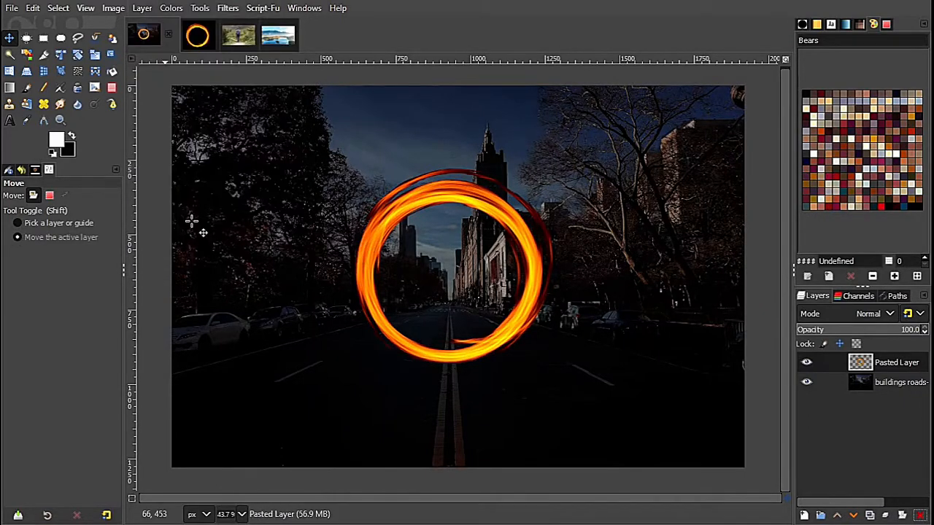
{"action": "left_click_drag", "start_coordinate": [191, 220], "coordinate": [293, 246]}
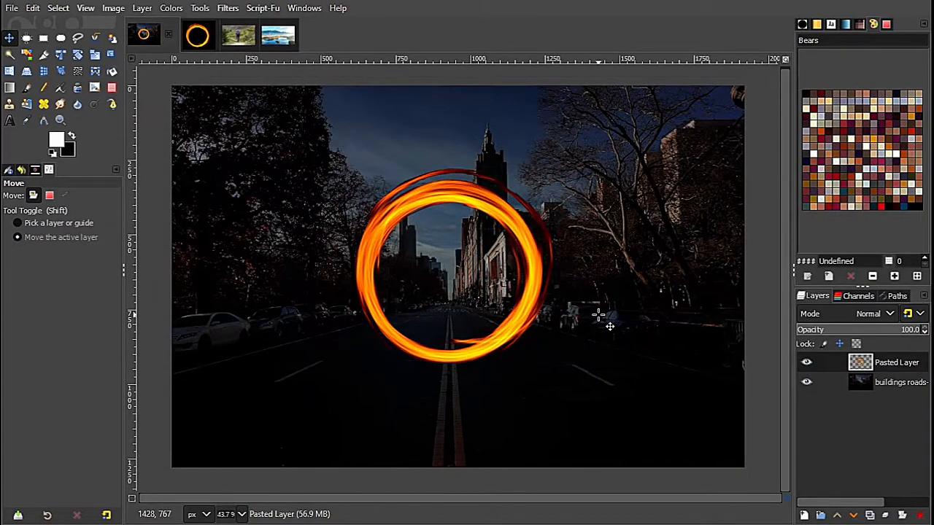
Duplicate the fire ring layer twice and hide both copies.
{"action": "left_click", "coordinate": [869, 515]}
{"action": "left_click", "coordinate": [869, 515]}
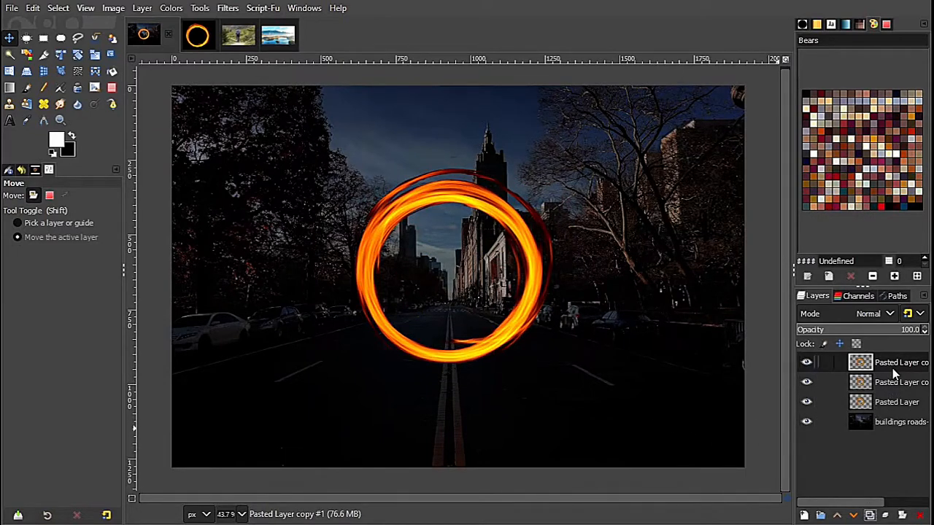
{"action": "left_click", "coordinate": [806, 362]}
Apply a Gaussian Blur with Size X and Size Y of 55.05 to the original fire ring layer.
{"action": "left_click", "coordinate": [898, 410]}
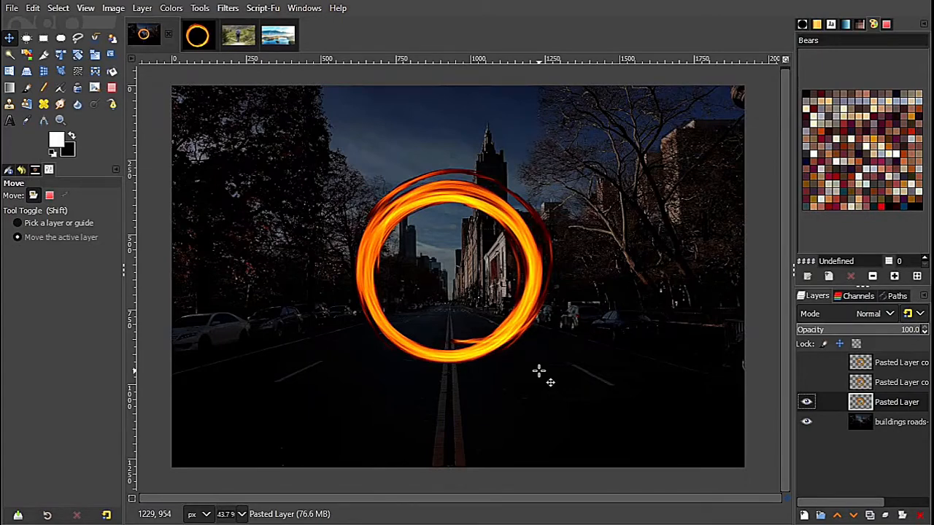
{"action": "left_click", "coordinate": [227, 8]}
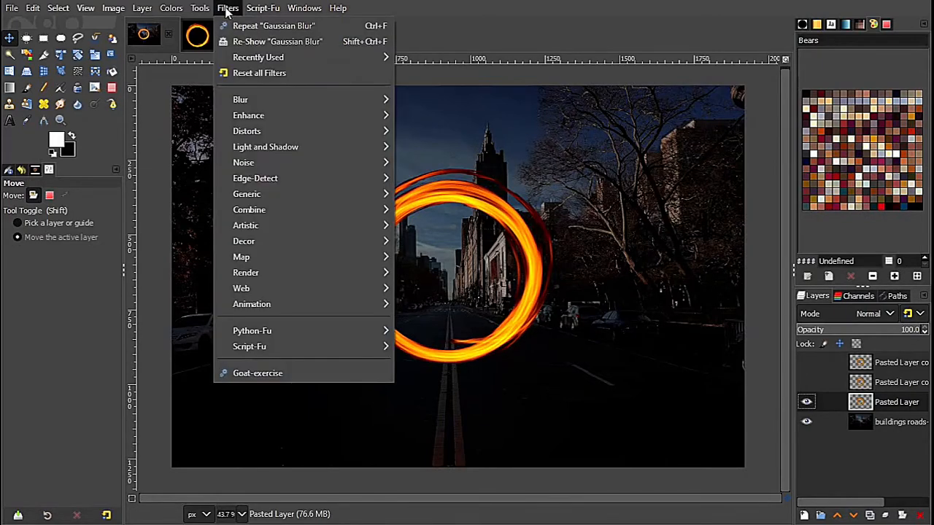
{"action": "mouse_move", "coordinate": [281, 98]}
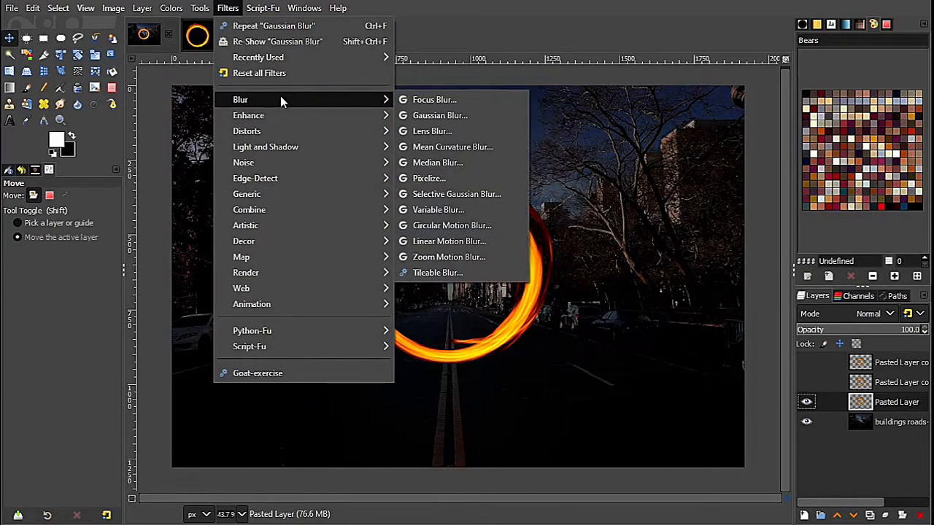
{"action": "left_click", "coordinate": [475, 117]}
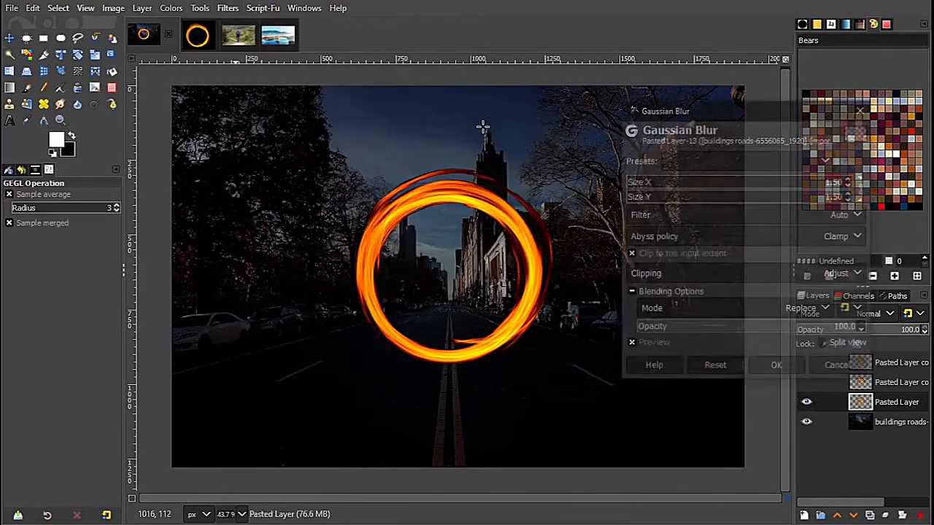
{"action": "left_click_drag", "start_coordinate": [645, 182], "coordinate": [711, 189]}
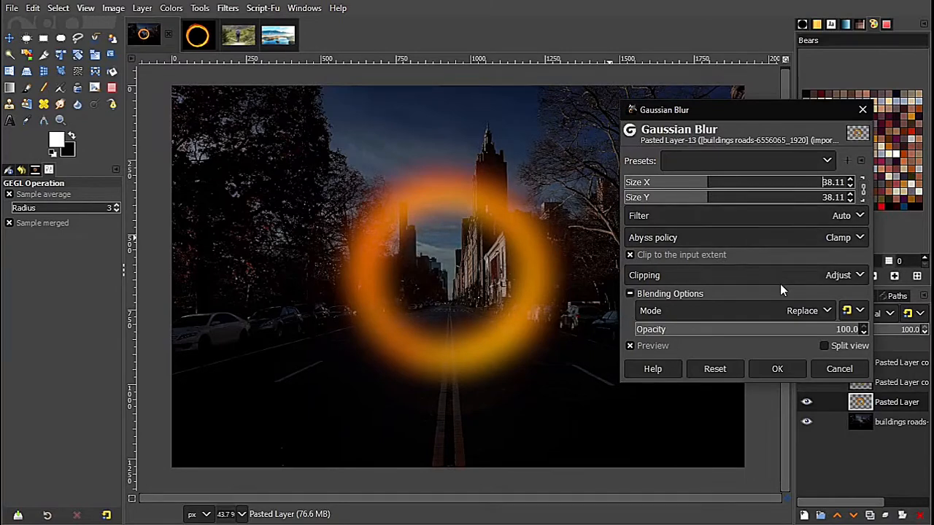
{"action": "left_click", "coordinate": [753, 197]}
{"action": "left_click_drag", "start_coordinate": [754, 197], "coordinate": [745, 197]}
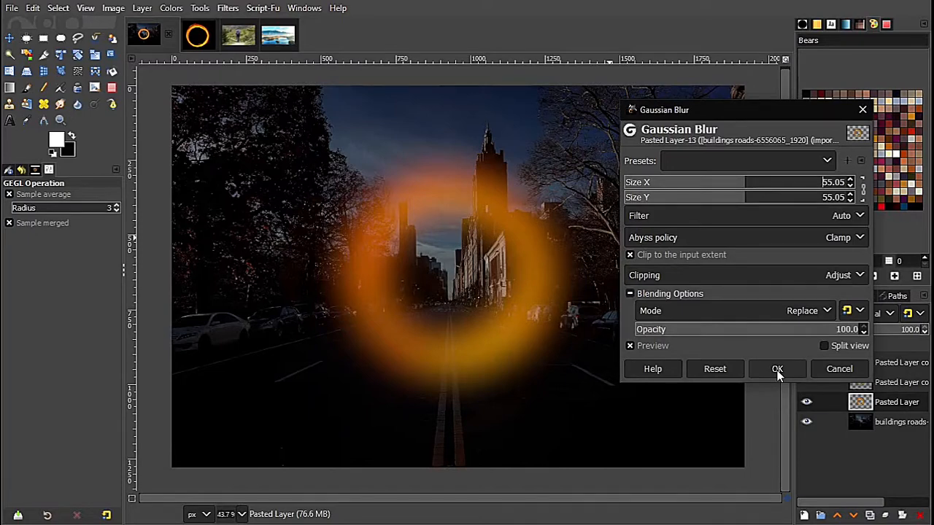
{"action": "left_click", "coordinate": [777, 370]}
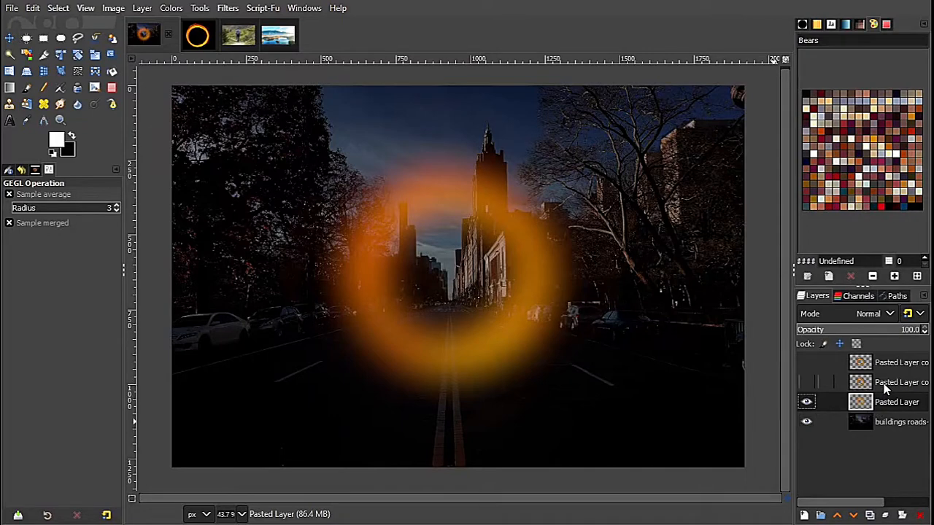
Show the middle fire ring copy and move it slightly down over the blurred glow.
{"action": "left_click", "coordinate": [806, 382]}
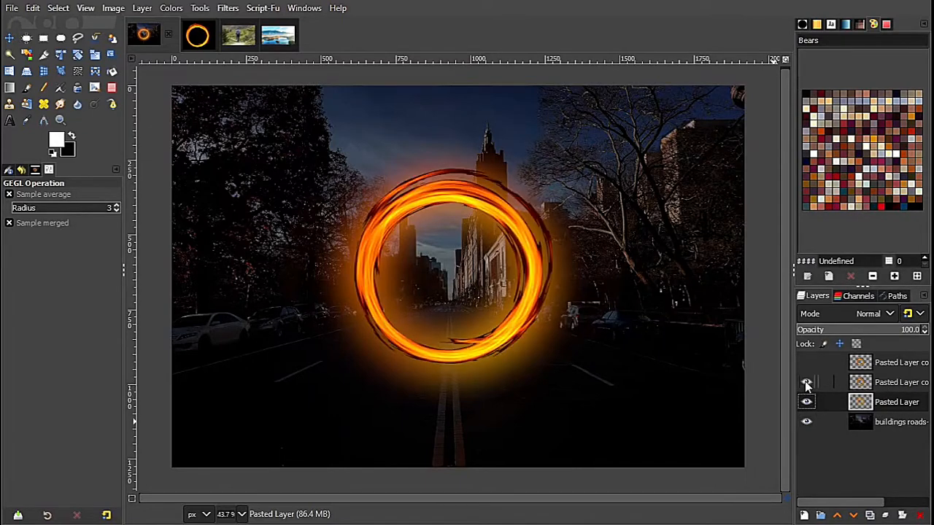
{"action": "left_click", "coordinate": [888, 381]}
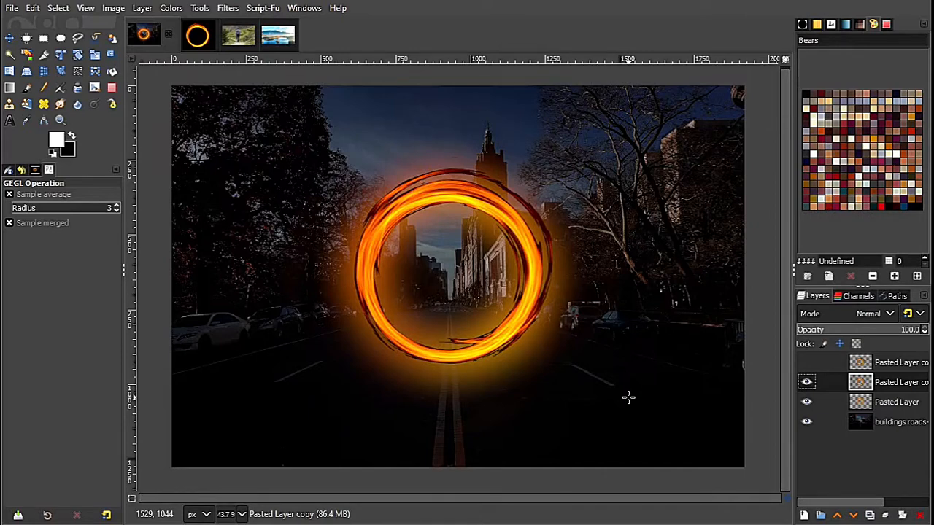
{"action": "left_click", "coordinate": [10, 38]}
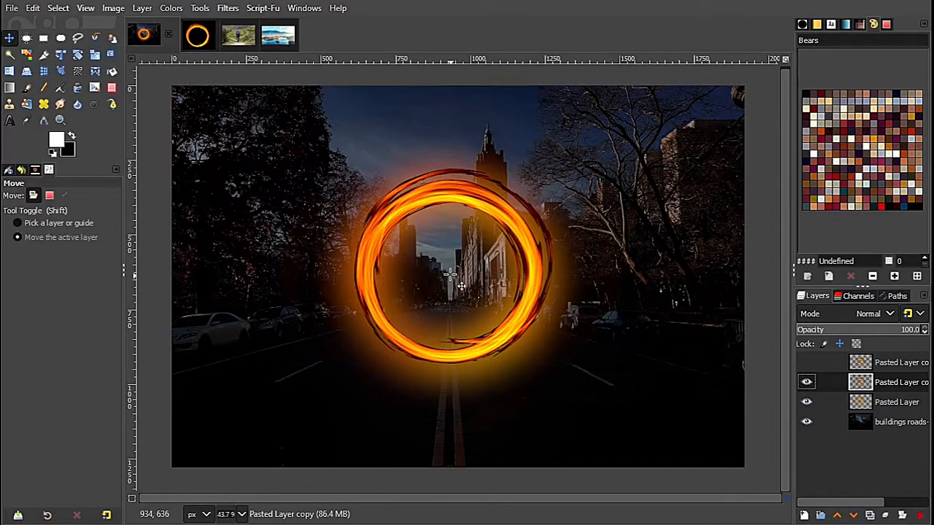
{"action": "left_click_drag", "start_coordinate": [450, 274], "coordinate": [450, 281]}
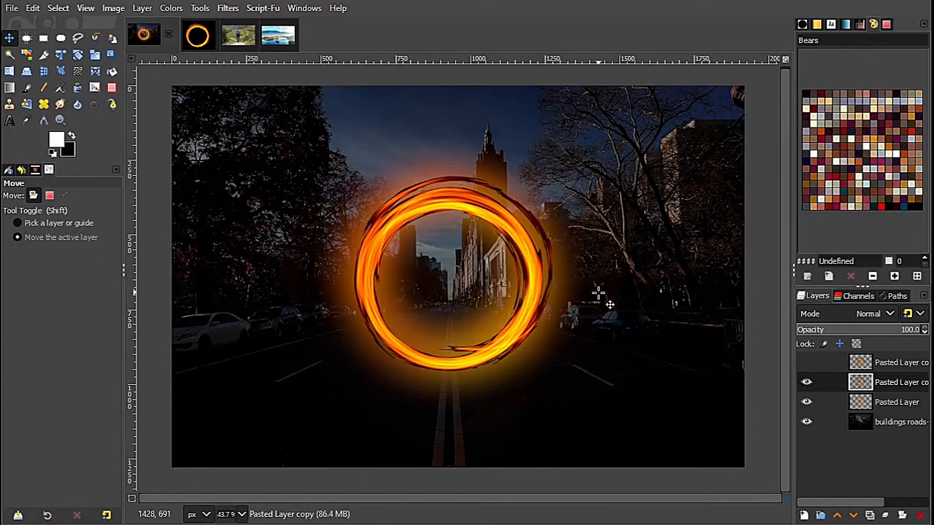
Apply Circular Motion Blur to the middle ring copy, with center X 0.485, center Y 0.497 and an angle of 219.94.
{"action": "left_click", "coordinate": [227, 9]}
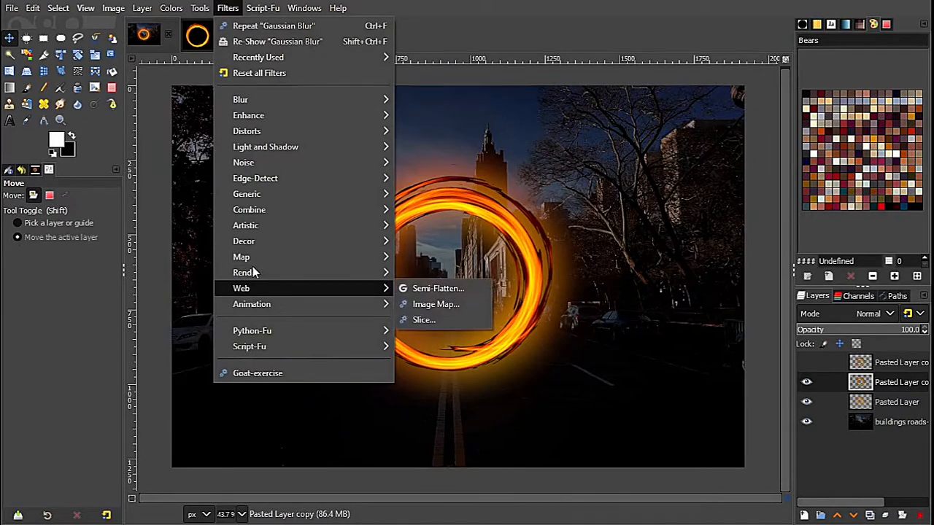
{"action": "mouse_move", "coordinate": [266, 107]}
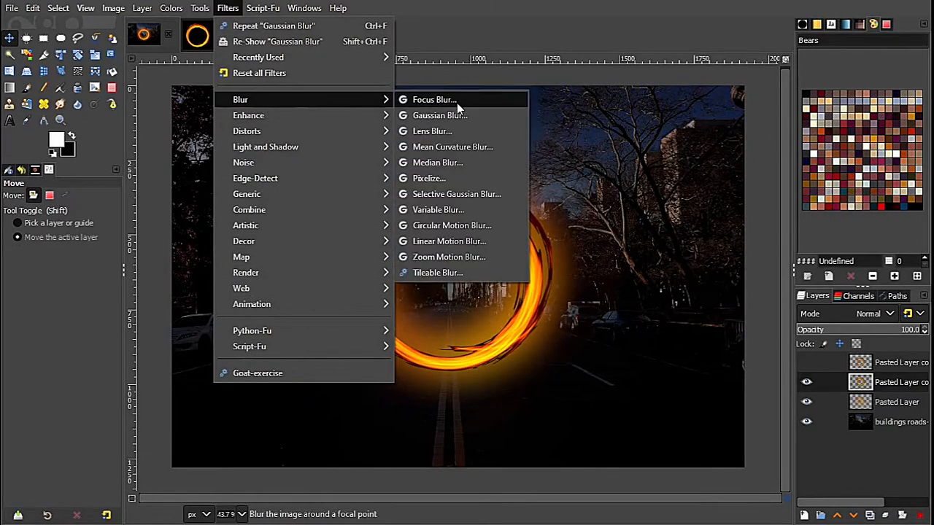
{"action": "left_click", "coordinate": [451, 228]}
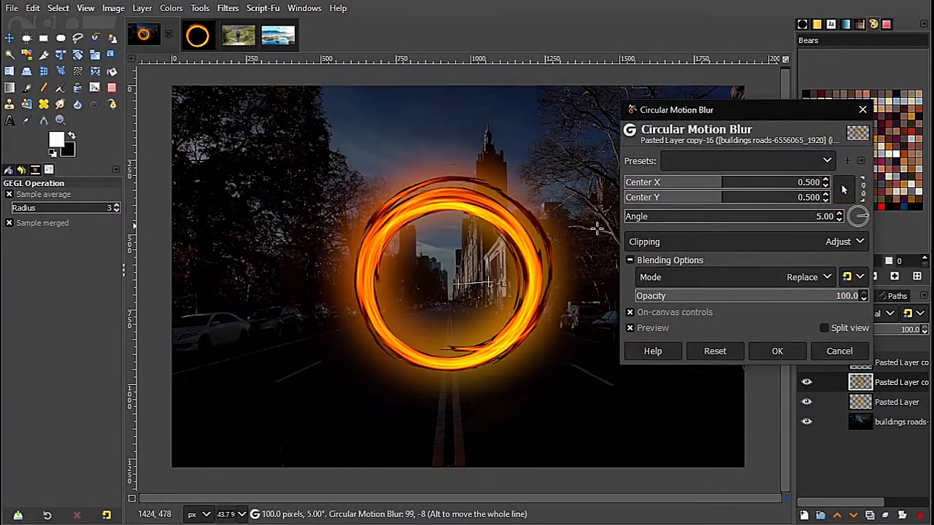
{"action": "left_click_drag", "start_coordinate": [738, 100], "coordinate": [770, 89]}
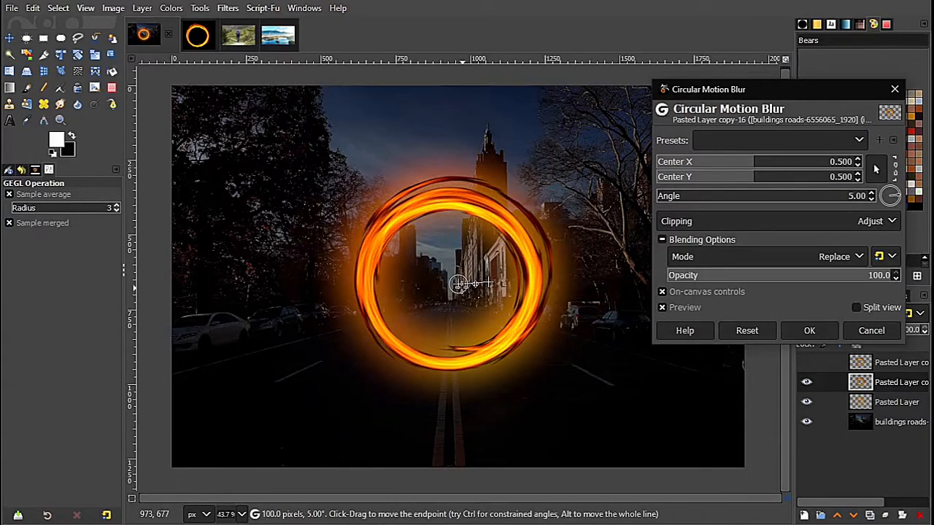
{"action": "left_click_drag", "start_coordinate": [455, 284], "coordinate": [491, 239]}
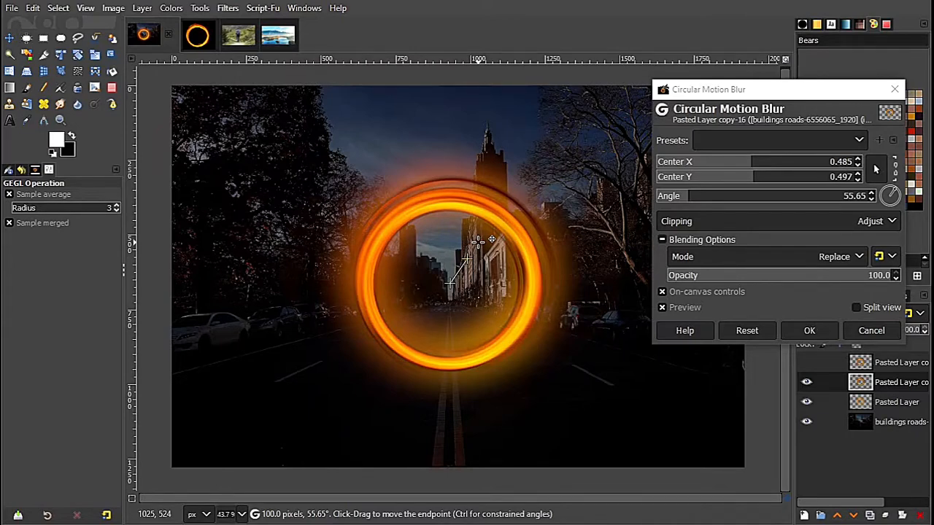
{"action": "left_click_drag", "start_coordinate": [492, 238], "coordinate": [485, 235]}
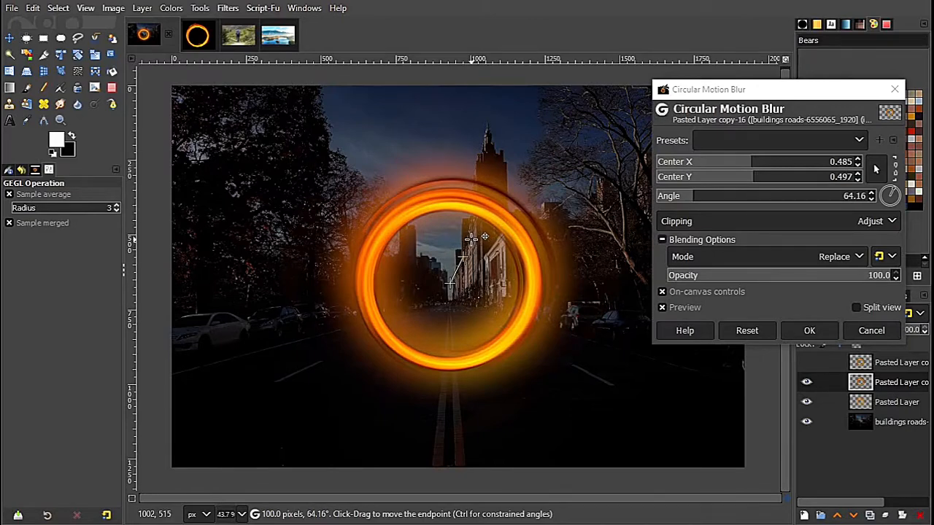
{"action": "left_click_drag", "start_coordinate": [484, 236], "coordinate": [480, 234]}
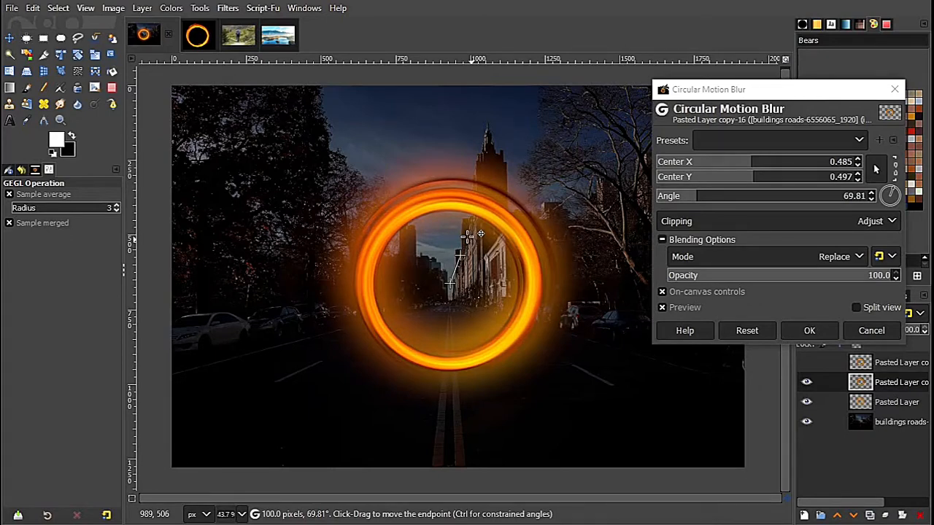
{"action": "left_click_drag", "start_coordinate": [481, 233], "coordinate": [431, 302]}
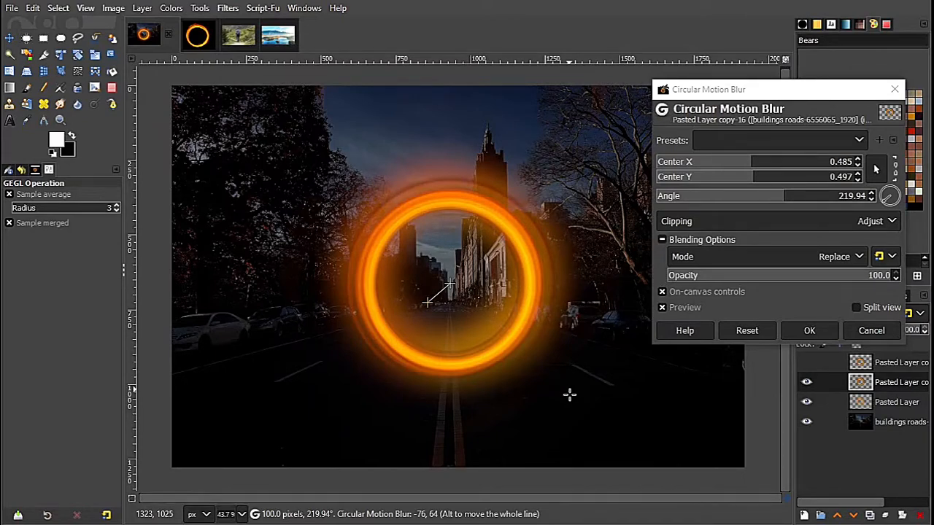
{"action": "left_click", "coordinate": [810, 330]}
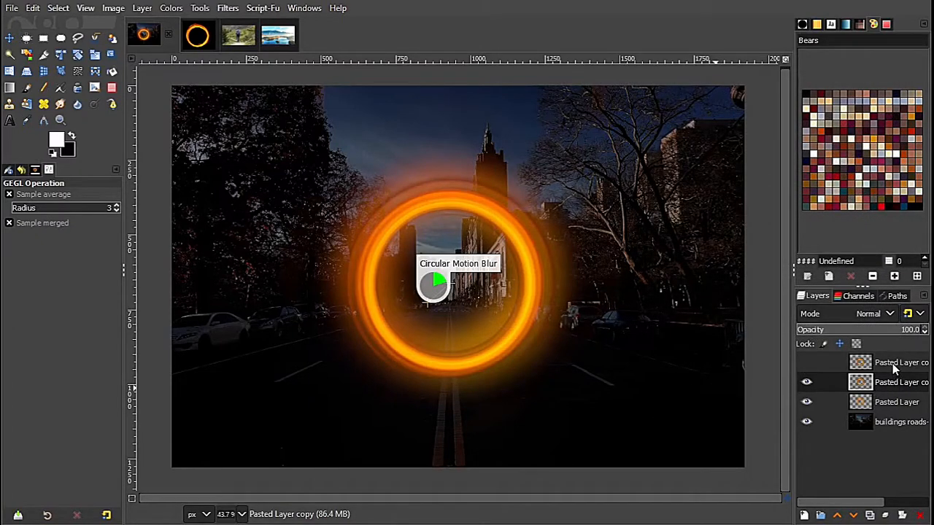
Show the top fire ring copy, scale it to 1617 × 1078 px and centre it within the glowing ring.
{"action": "left_click", "coordinate": [806, 363]}
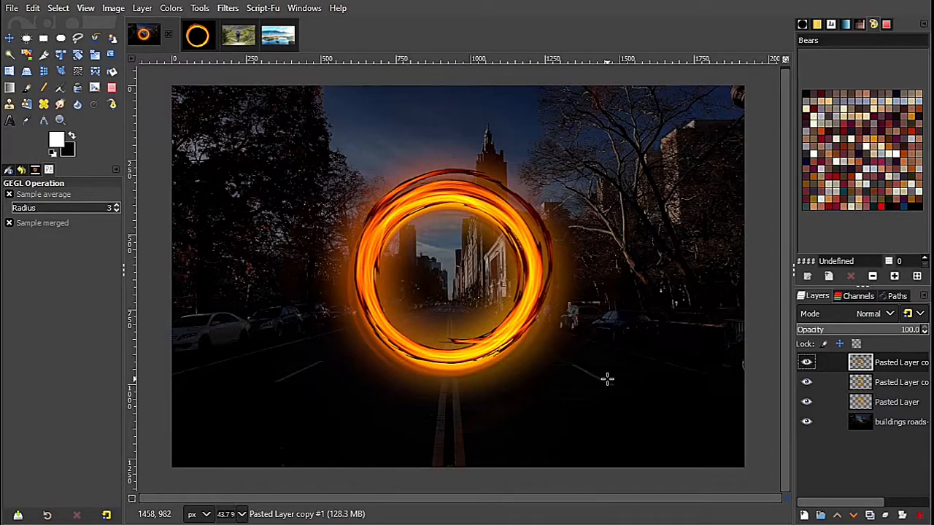
{"action": "key", "text": "shift+s"}
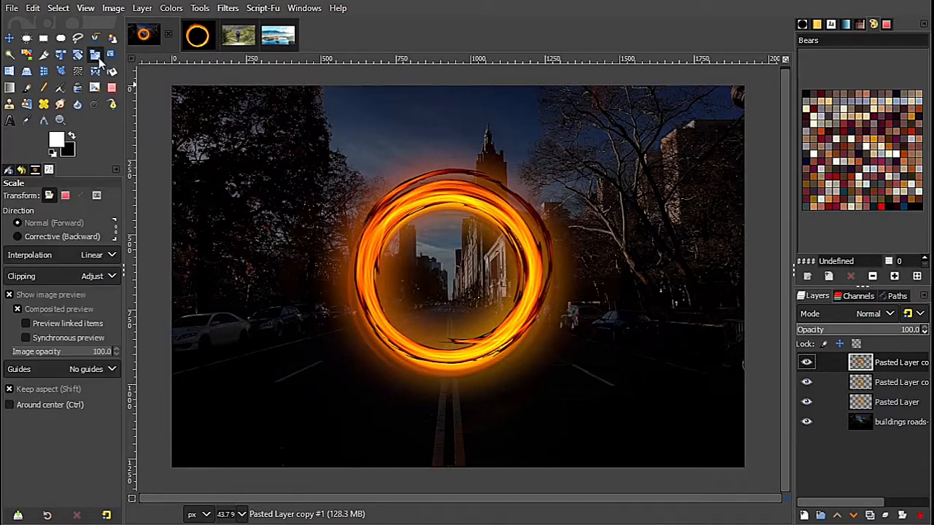
{"action": "left_click", "coordinate": [444, 247]}
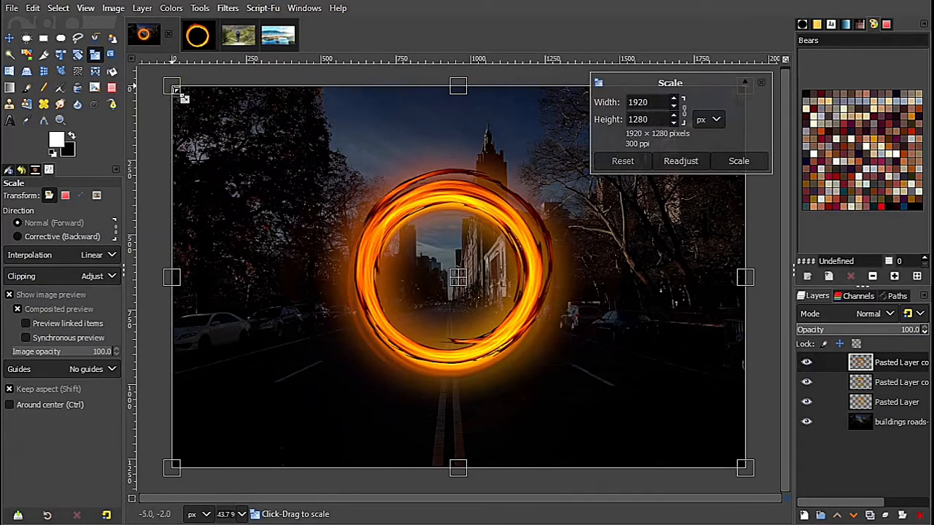
{"action": "left_click_drag", "start_coordinate": [177, 91], "coordinate": [214, 117]}
{"action": "left_click_drag", "start_coordinate": [487, 303], "coordinate": [469, 306]}
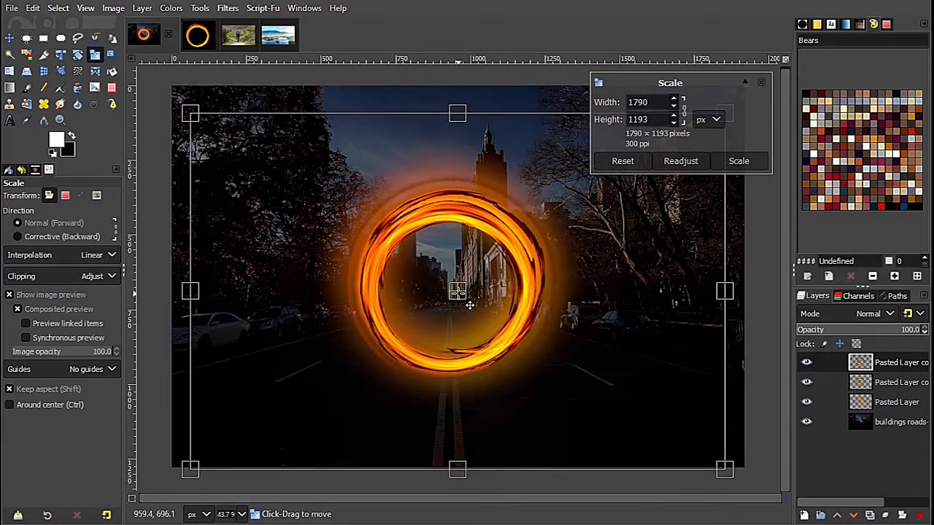
{"action": "left_click_drag", "start_coordinate": [199, 121], "coordinate": [248, 159]}
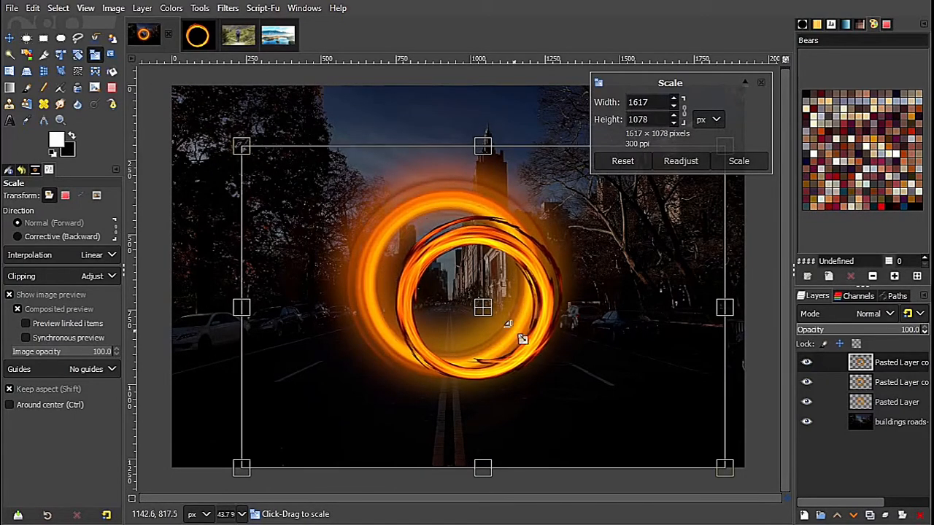
{"action": "left_click_drag", "start_coordinate": [493, 318], "coordinate": [470, 299]}
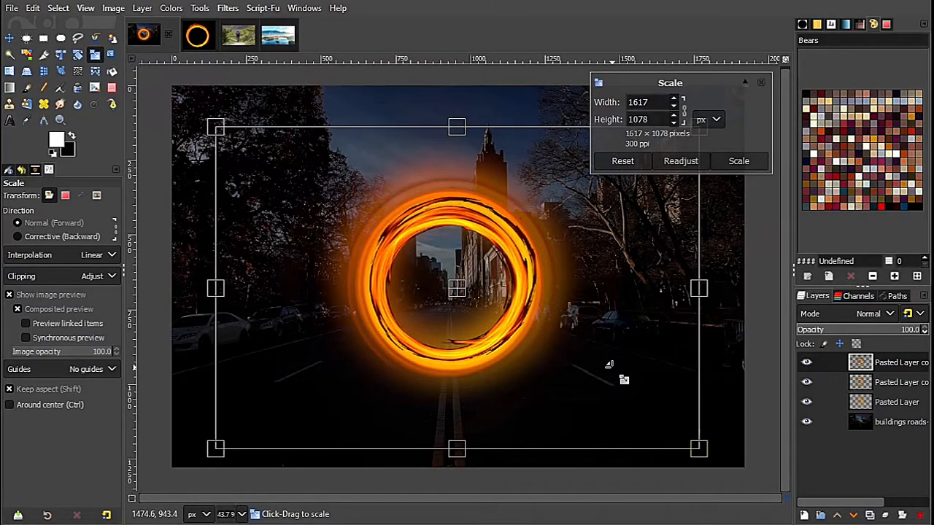
{"action": "left_click", "coordinate": [738, 161]}
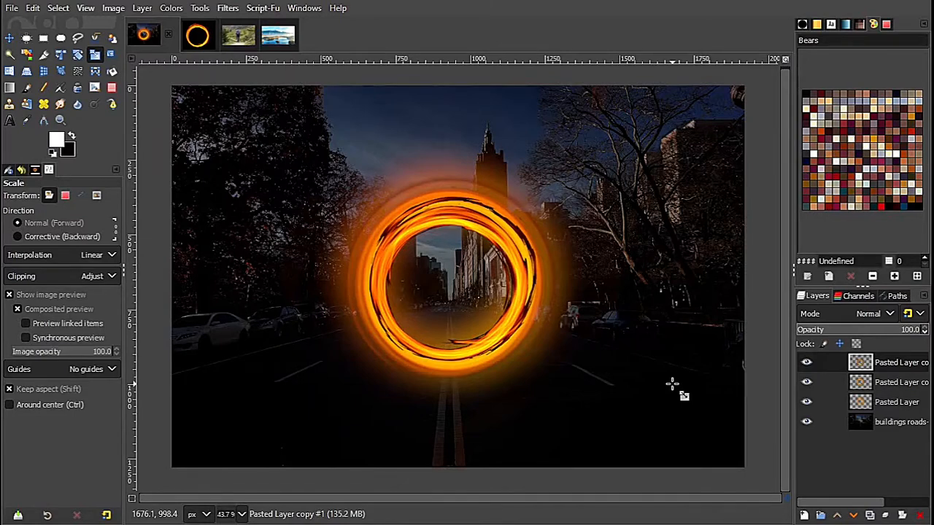
In the mountain lake image, make a 724 × 724 px circular selection at position 915, 141 around the peaks and the lake.
{"action": "left_click", "coordinate": [281, 37]}
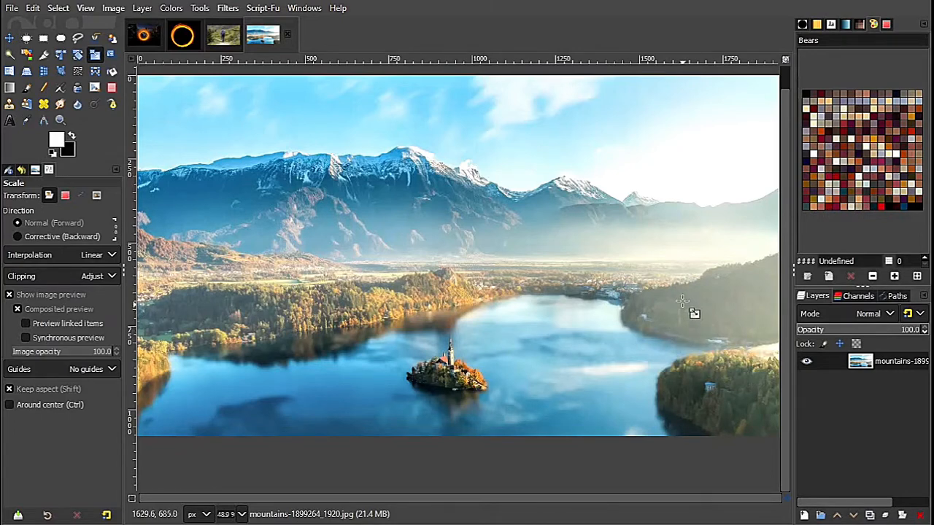
{"action": "left_click", "coordinate": [61, 40]}
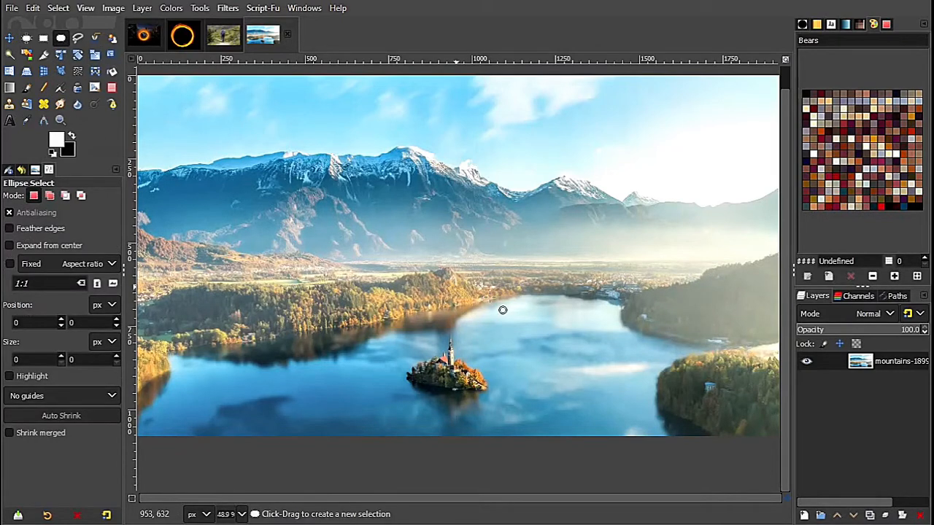
{"action": "left_click_drag", "start_coordinate": [465, 167], "coordinate": [704, 406]}
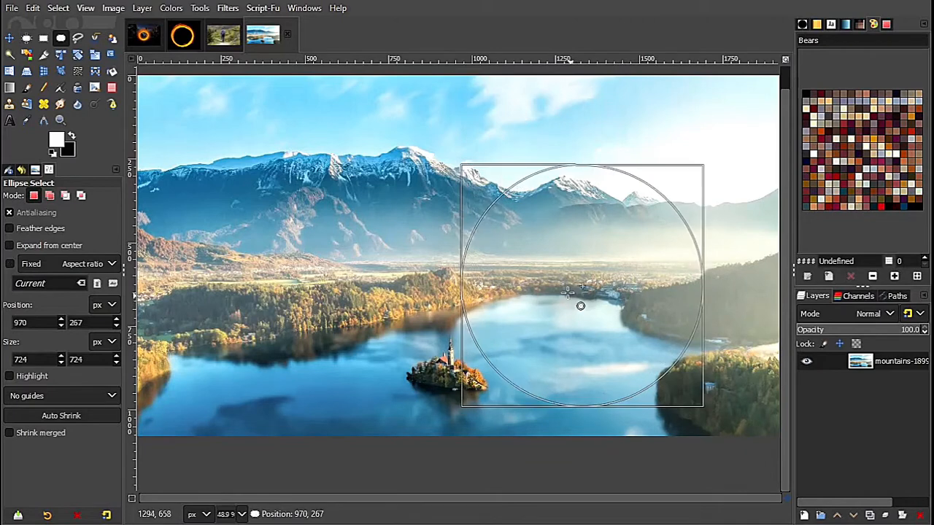
{"action": "left_click_drag", "start_coordinate": [567, 293], "coordinate": [555, 275]}
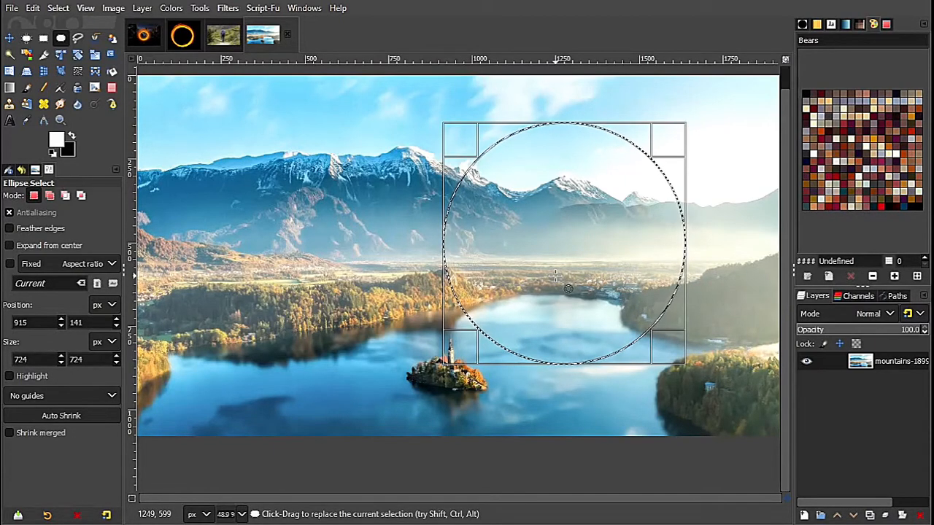
{"action": "key", "text": "Return"}
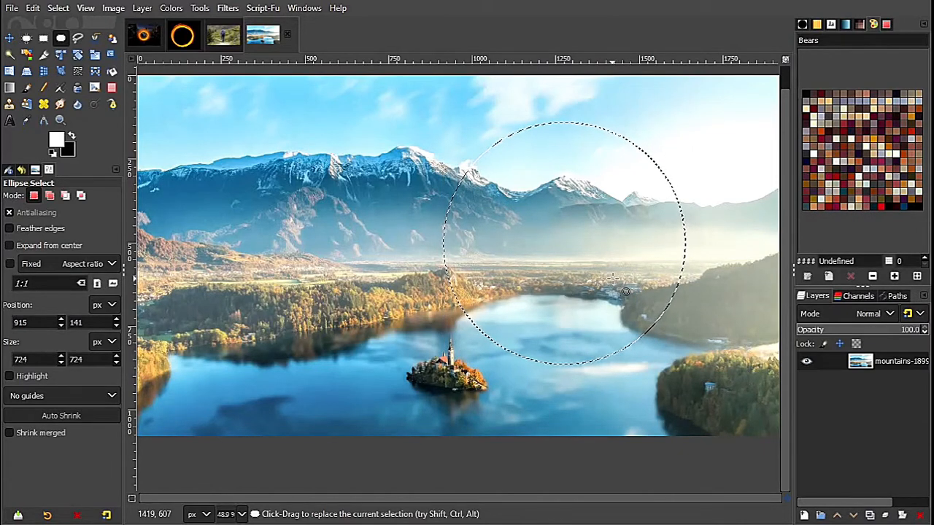
Paste the selected landscape circle into the street composite as a new layer and place it directly above the blurred original ring layer.
{"action": "left_click", "coordinate": [33, 8]}
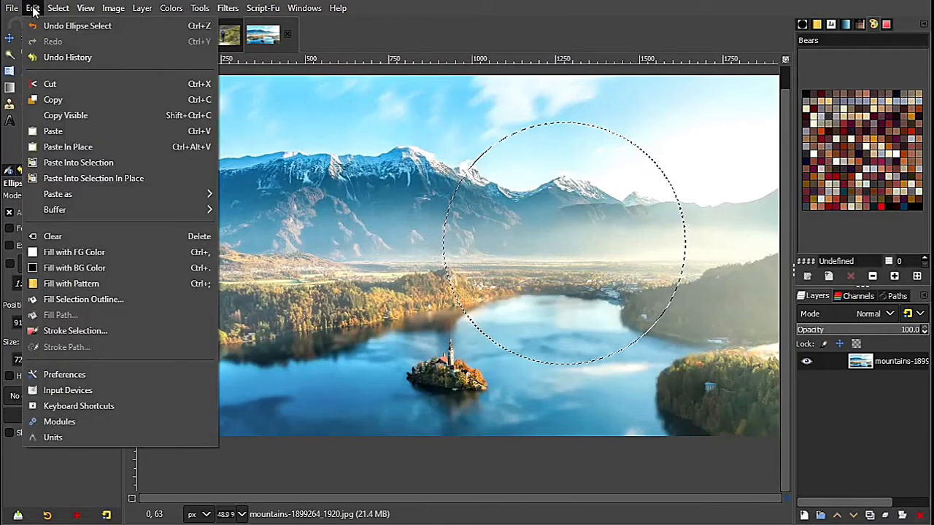
{"action": "left_click", "coordinate": [66, 100]}
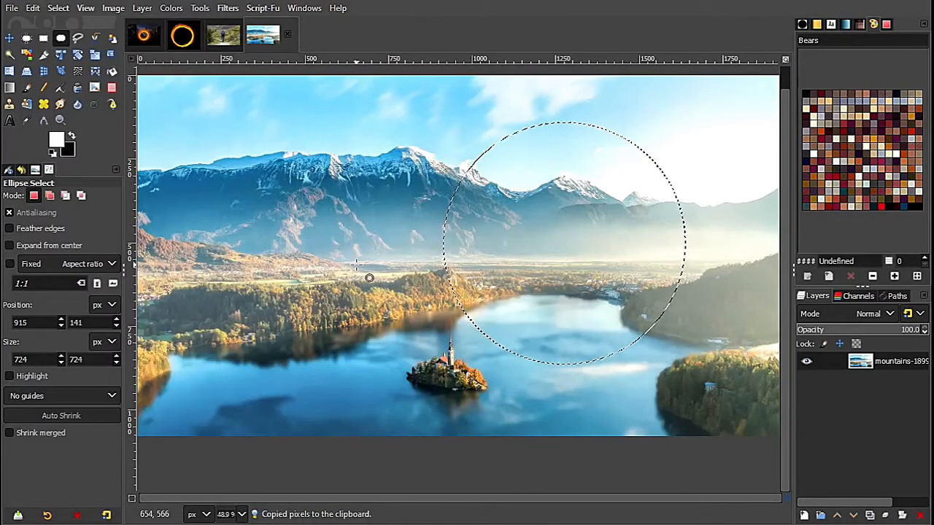
{"action": "left_click", "coordinate": [143, 38]}
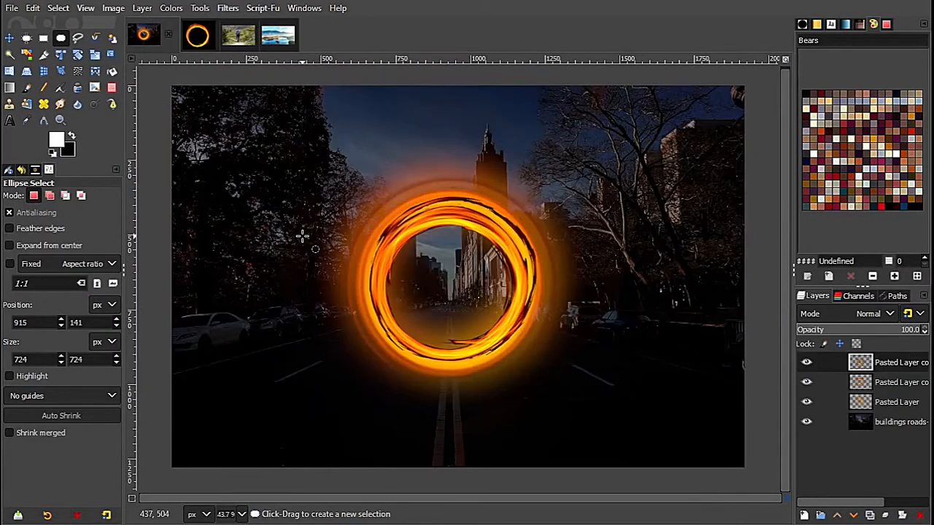
{"action": "left_click", "coordinate": [33, 8]}
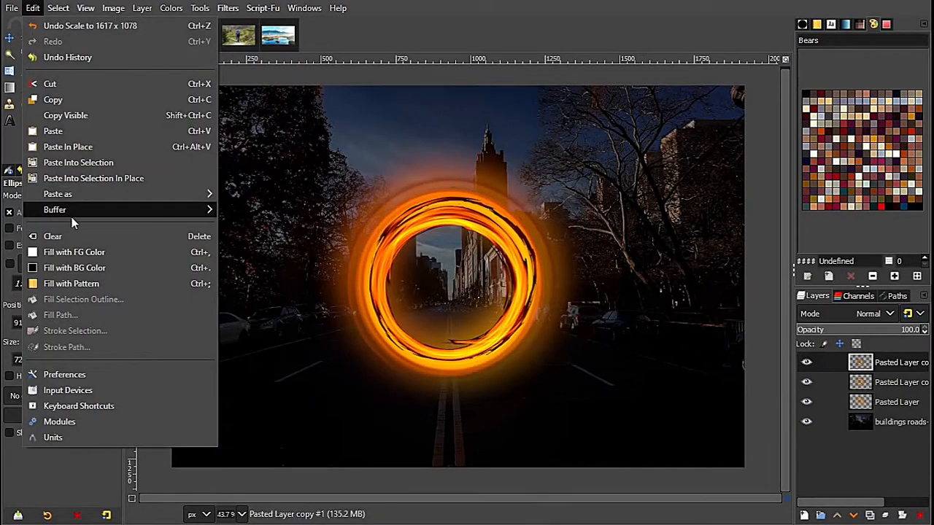
{"action": "mouse_move", "coordinate": [146, 194]}
{"action": "left_click", "coordinate": [273, 194]}
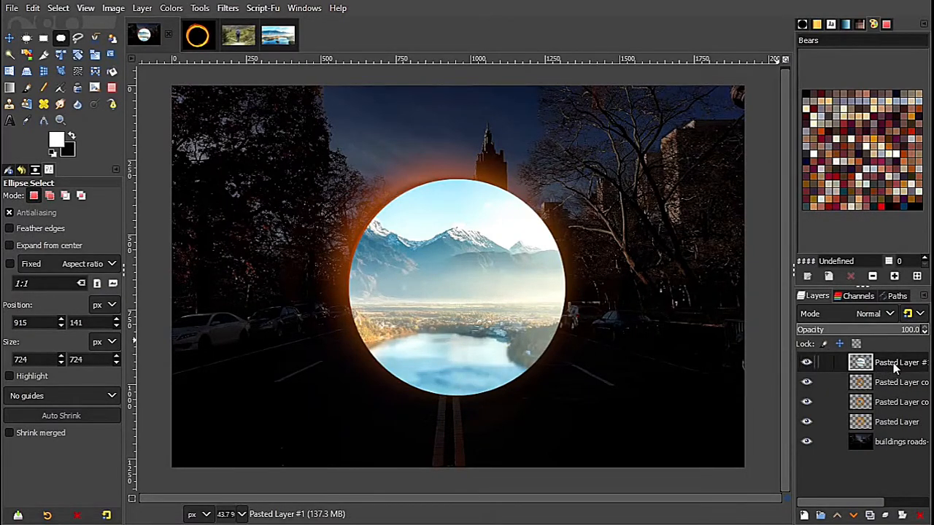
{"action": "left_click_drag", "start_coordinate": [894, 367], "coordinate": [890, 409]}
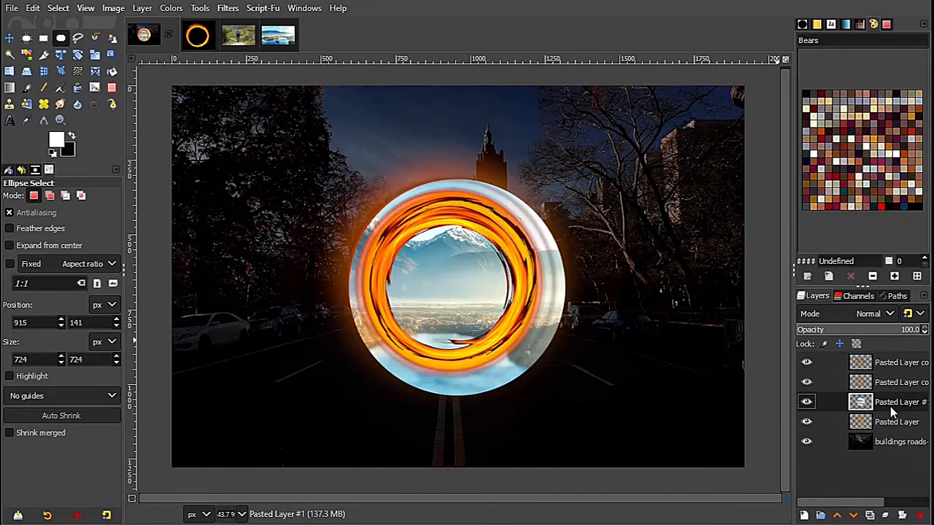
Scale the landscape circle to 421 × 421 px and centre it inside the opening of the fire ring.
{"action": "left_click", "coordinate": [95, 54]}
{"action": "left_click", "coordinate": [557, 336]}
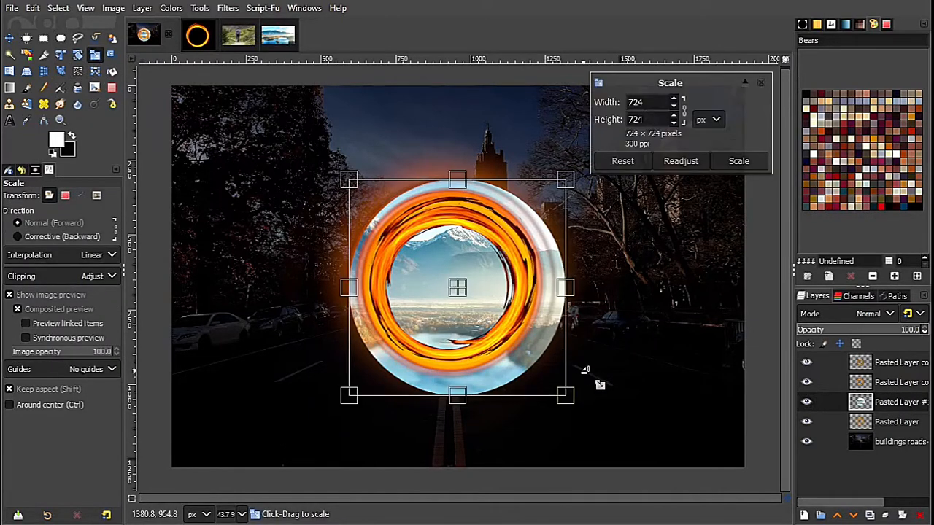
{"action": "left_click_drag", "start_coordinate": [585, 371], "coordinate": [541, 337]}
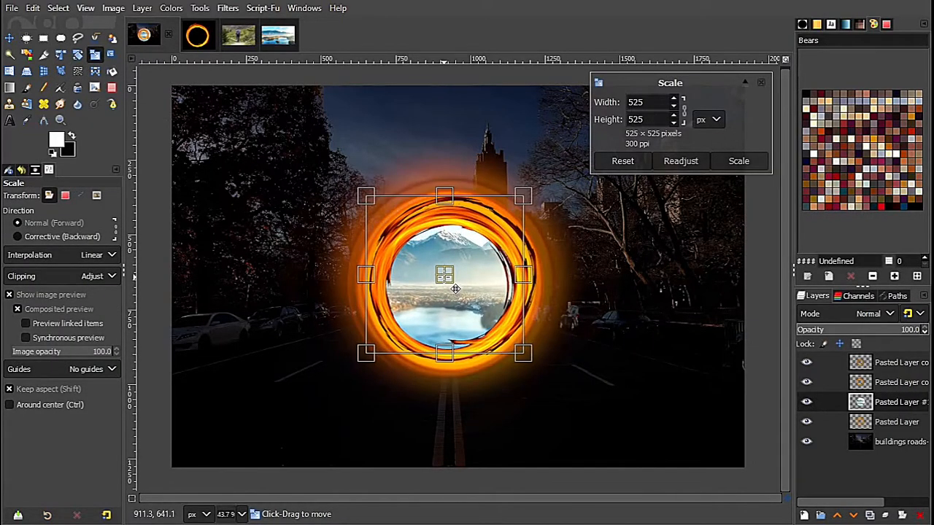
{"action": "left_click_drag", "start_coordinate": [455, 289], "coordinate": [457, 293]}
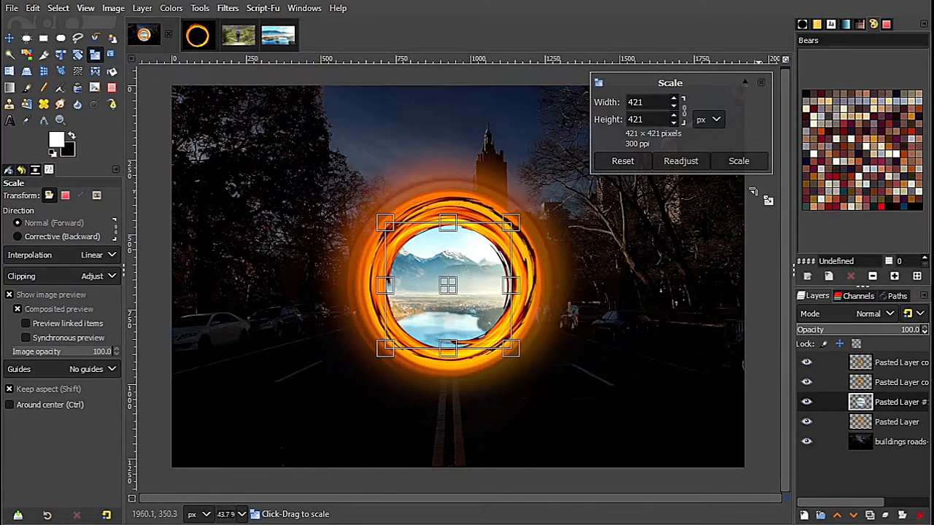
{"action": "left_click", "coordinate": [738, 161]}
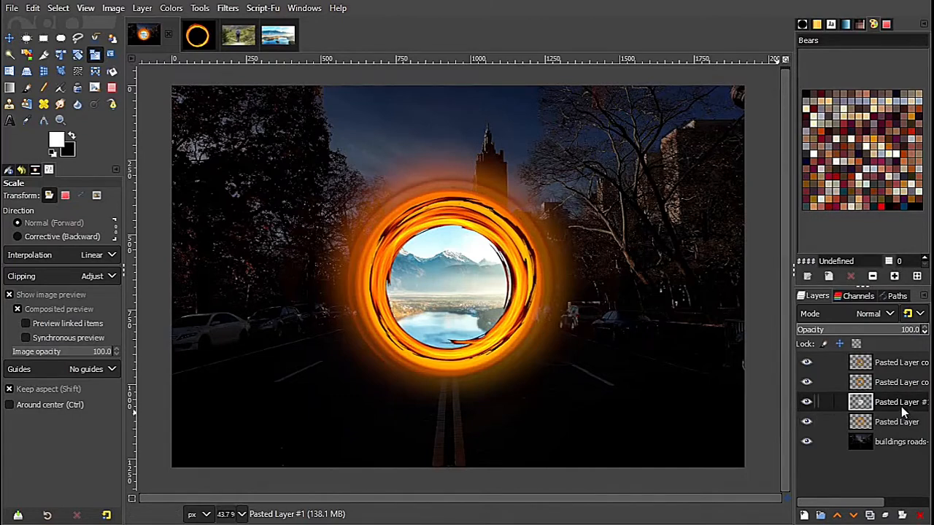
Increase the landscape layer's Saturation with a Scale of 1.500.
{"action": "left_click", "coordinate": [173, 9]}
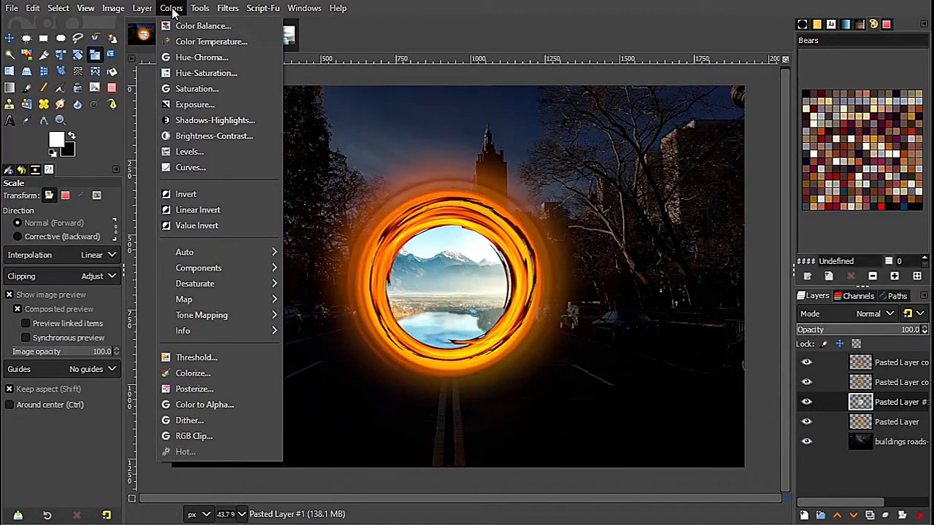
{"action": "left_click", "coordinate": [204, 90]}
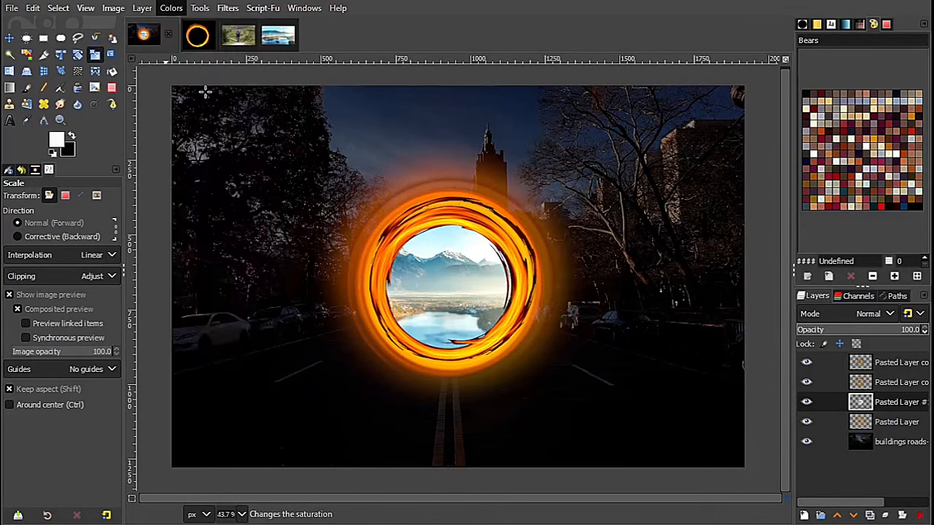
{"action": "left_click_drag", "start_coordinate": [775, 163], "coordinate": [831, 164]}
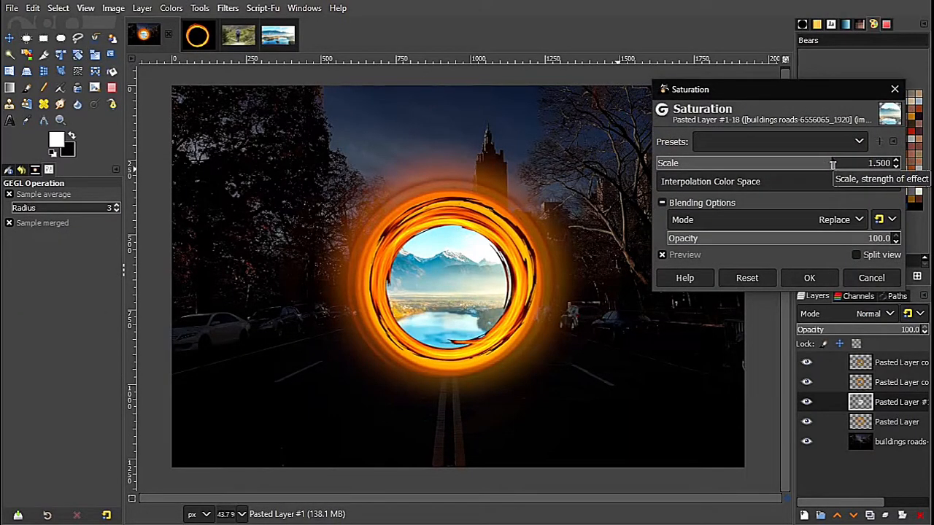
{"action": "left_click", "coordinate": [809, 278]}
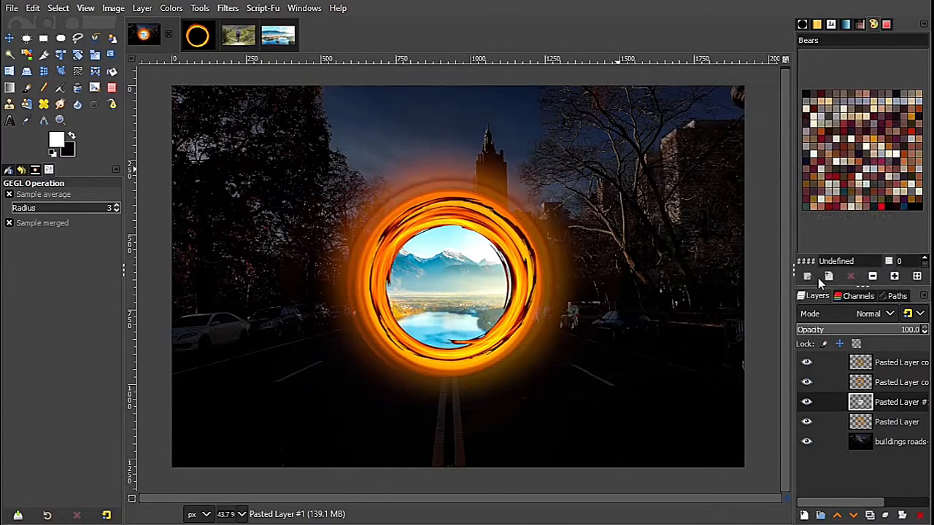
Darken the landscape layer with Levels, setting the Value input levels to 74, 0.70 and 251.
{"action": "left_click", "coordinate": [175, 13]}
{"action": "left_click", "coordinate": [206, 152]}
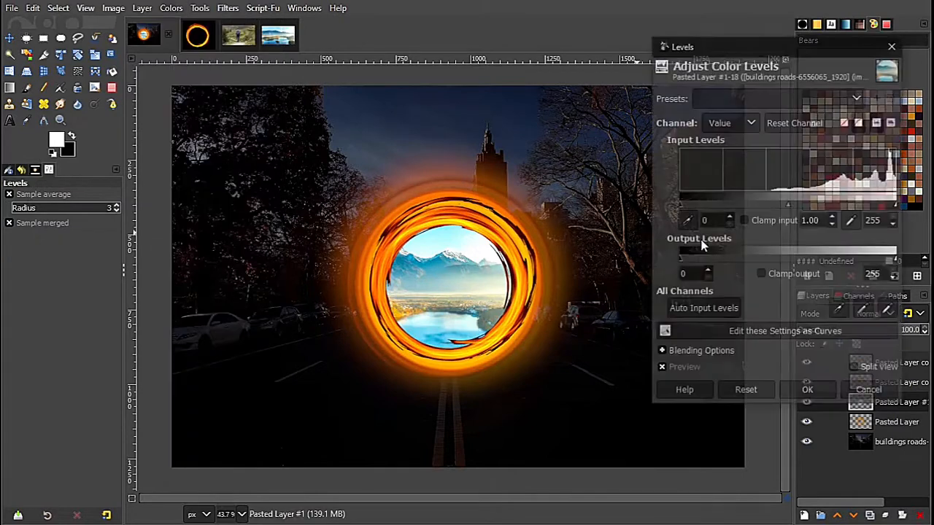
{"action": "mouse_move", "coordinate": [684, 210]}
{"action": "left_mouse_down"}
{"action": "mouse_move", "coordinate": [744, 210]}
{"action": "mouse_move", "coordinate": [735, 210]}
{"action": "left_mouse_up"}
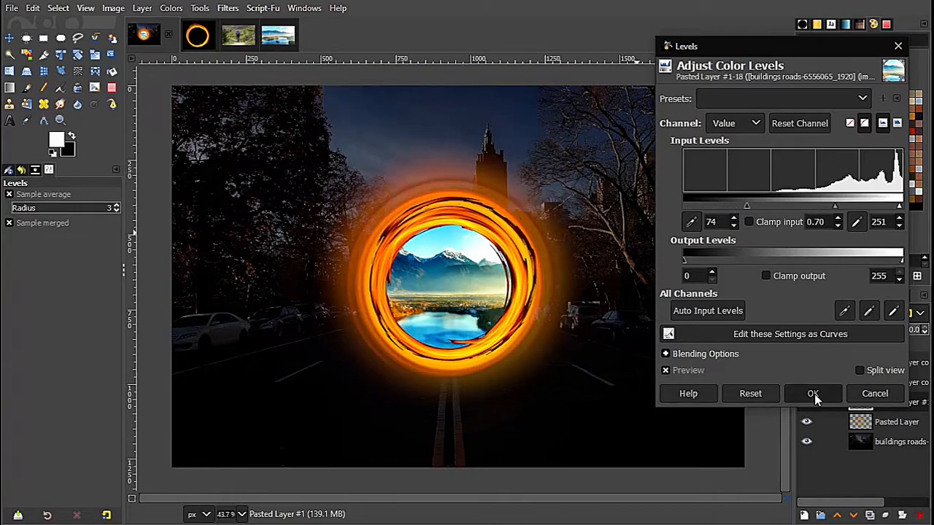
{"action": "left_click", "coordinate": [812, 394]}
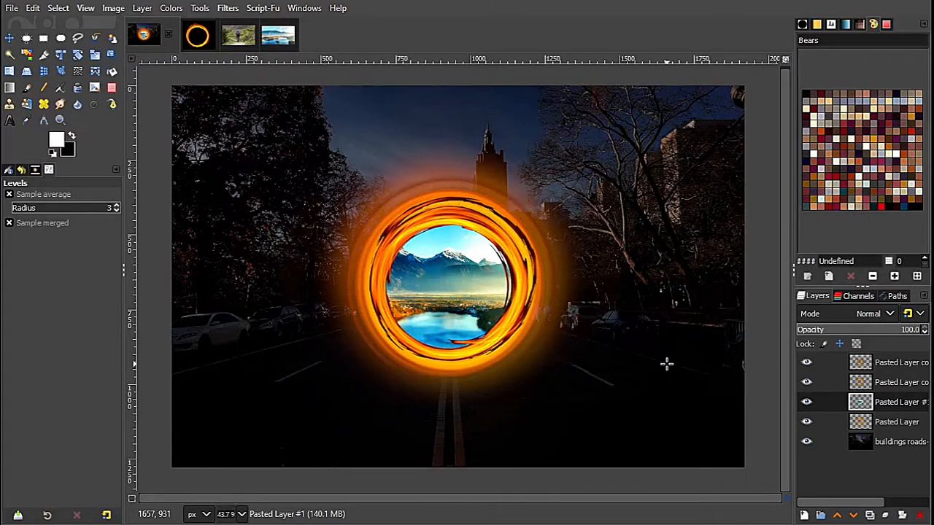
In the walking man image, start a Foreground Select outline along the outer edge of his left leg, from the shoe up to the hip.
{"action": "left_click", "coordinate": [237, 35]}
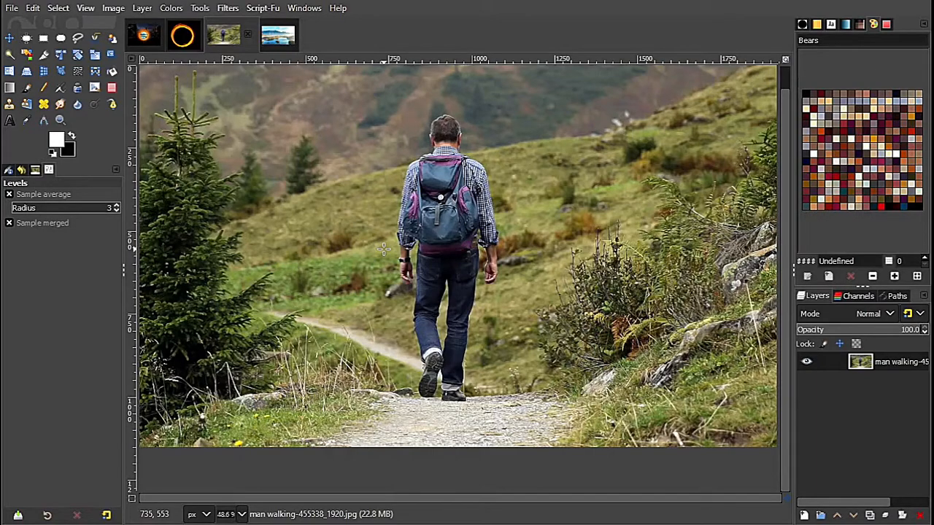
{"action": "scroll", "coordinate": [383, 250], "scroll_direction": "up", "scroll_amount": 2}
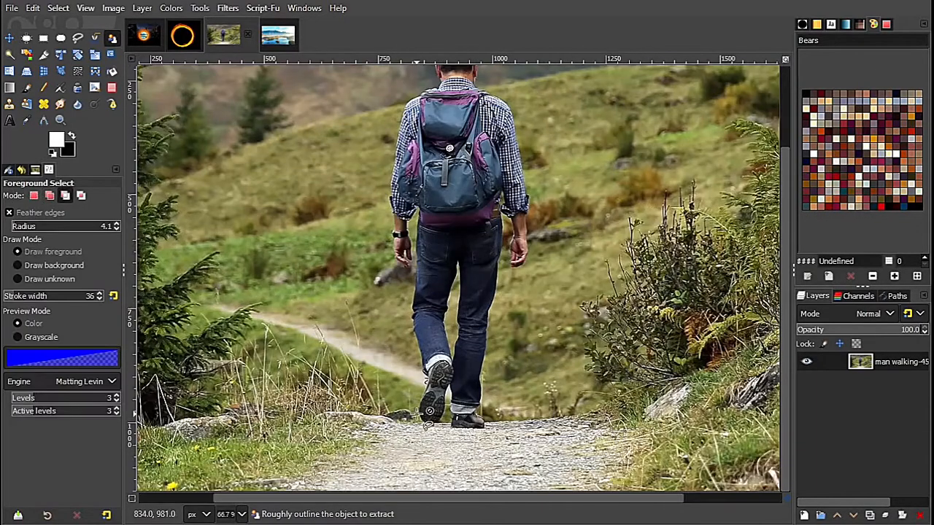
{"action": "scroll", "coordinate": [431, 372], "scroll_direction": "up", "scroll_amount": 3}
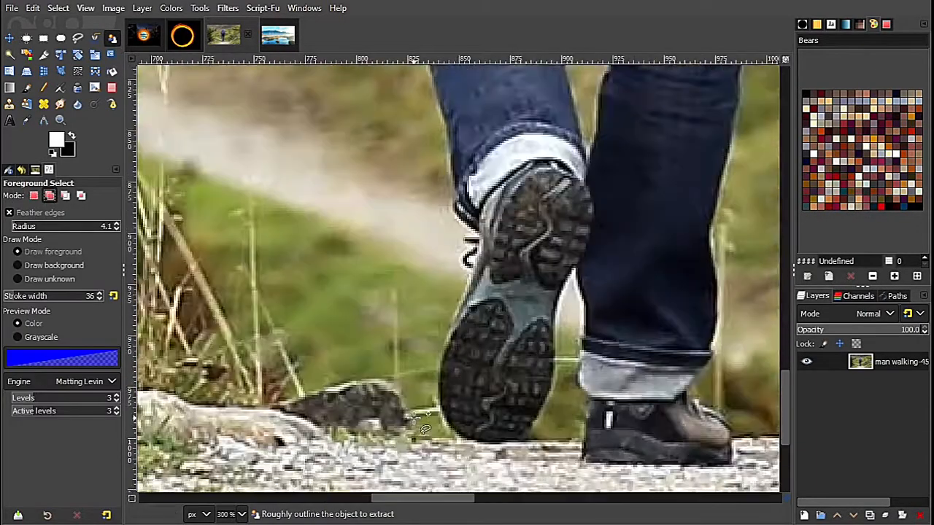
{"action": "left_click_drag", "start_coordinate": [448, 70], "coordinate": [441, 386]}
{"action": "left_click", "coordinate": [465, 248]}
{"action": "left_click", "coordinate": [447, 111]}
{"action": "scroll", "coordinate": [445, 117], "scroll_direction": "up", "scroll_amount": 3}
{"action": "left_click", "coordinate": [387, 132]}
{"action": "scroll", "coordinate": [385, 138], "scroll_direction": "up", "scroll_amount": 3}
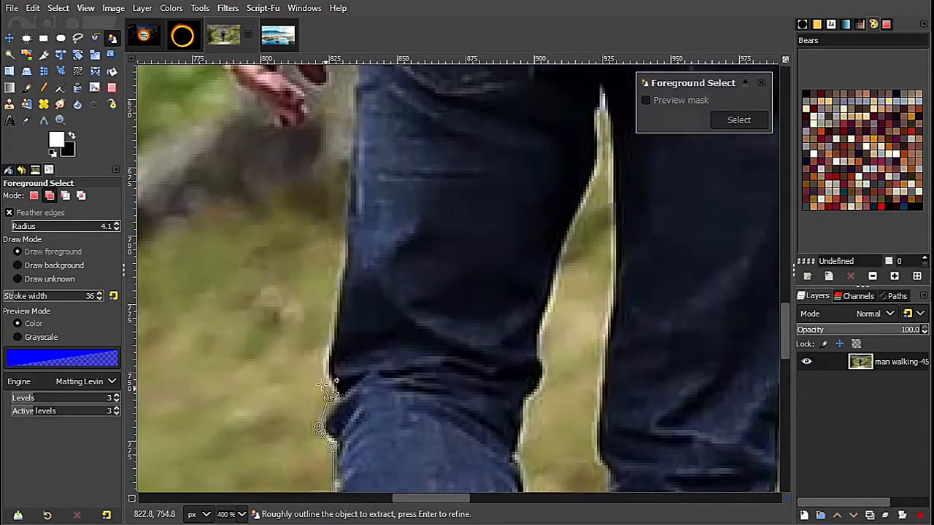
{"action": "left_click", "coordinate": [340, 232]}
{"action": "scroll", "coordinate": [341, 237], "scroll_direction": "up", "scroll_amount": 2}
{"action": "left_click", "coordinate": [349, 338]}
{"action": "left_click", "coordinate": [346, 241]}
Continue the Foreground Select outline from the man's left hip up between arm and body, then around his left hand and wrist.
{"action": "scroll", "coordinate": [348, 219], "scroll_direction": "up", "scroll_amount": 5}
{"action": "left_click", "coordinate": [345, 221]}
{"action": "left_click", "coordinate": [305, 314]}
{"action": "scroll", "coordinate": [311, 358], "scroll_direction": "down", "scroll_amount": 4}
{"action": "left_click", "coordinate": [343, 355]}
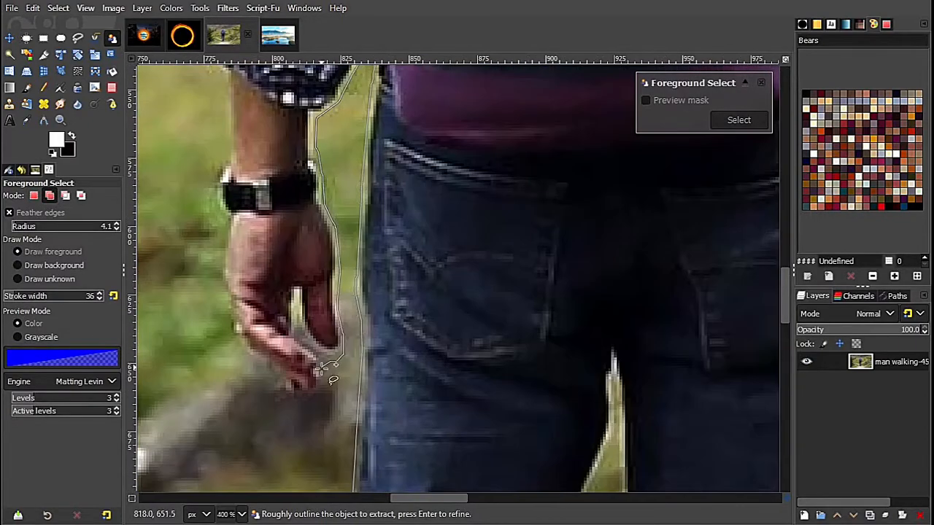
{"action": "left_click", "coordinate": [317, 399]}
{"action": "left_click", "coordinate": [230, 227]}
{"action": "left_click", "coordinate": [221, 175]}
Extend the outline up the outer edge of the left sleeve and over the left shoulder.
{"action": "scroll", "coordinate": [218, 164], "scroll_direction": "up", "scroll_amount": 4}
{"action": "left_click", "coordinate": [202, 232]}
{"action": "scroll", "coordinate": [207, 139], "scroll_direction": "up", "scroll_amount": 5}
{"action": "left_click", "coordinate": [197, 259]}
{"action": "scroll", "coordinate": [213, 146], "scroll_direction": "up", "scroll_amount": 6}
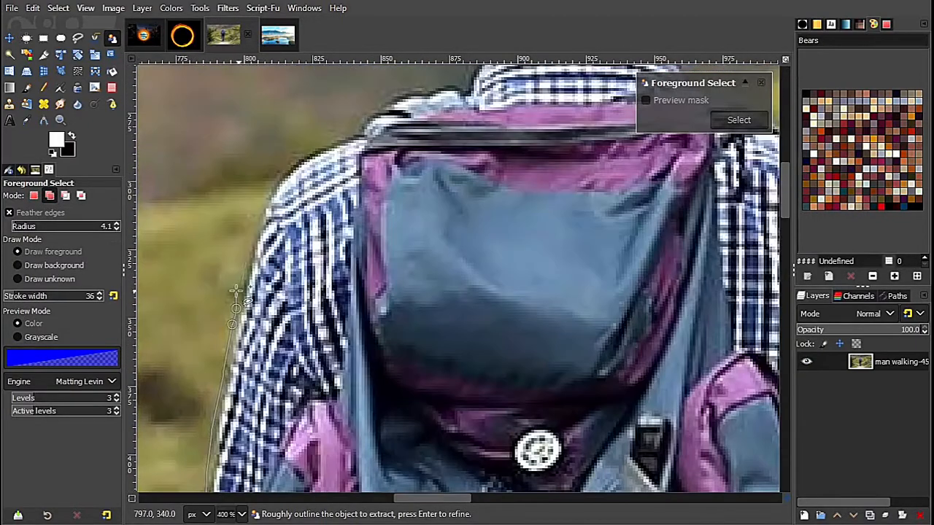
{"action": "left_click", "coordinate": [271, 178]}
{"action": "left_click", "coordinate": [300, 156]}
{"action": "left_click", "coordinate": [379, 105]}
{"action": "left_click", "coordinate": [414, 90]}
Trace the outline from the collar around the man's head to the right side of his neck.
{"action": "scroll", "coordinate": [423, 91], "scroll_direction": "up", "scroll_amount": 4}
{"action": "left_click", "coordinate": [412, 238]}
{"action": "scroll", "coordinate": [390, 195], "scroll_direction": "up", "scroll_amount": 4}
{"action": "left_click", "coordinate": [376, 199]}
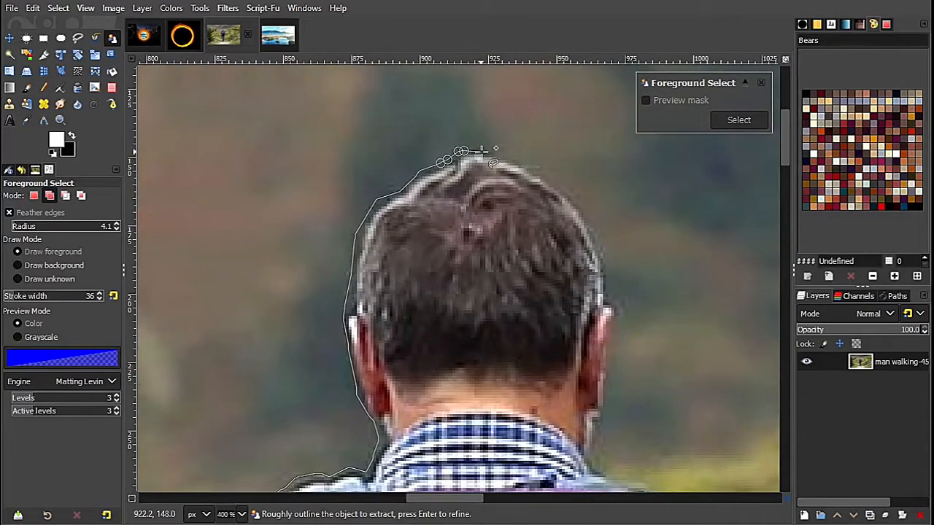
{"action": "left_click", "coordinate": [612, 276]}
{"action": "left_click", "coordinate": [588, 442]}
Extend the outline over the right shoulder and down the outer edge of the right sleeve.
{"action": "scroll", "coordinate": [591, 454], "scroll_direction": "down", "scroll_amount": 5}
{"action": "left_click", "coordinate": [639, 306]}
{"action": "left_click", "coordinate": [693, 395]}
{"action": "scroll", "coordinate": [693, 395], "scroll_direction": "down", "scroll_amount": 5}
{"action": "left_click", "coordinate": [599, 428]}
{"action": "scroll", "coordinate": [598, 428], "scroll_direction": "down", "scroll_amount": 5}
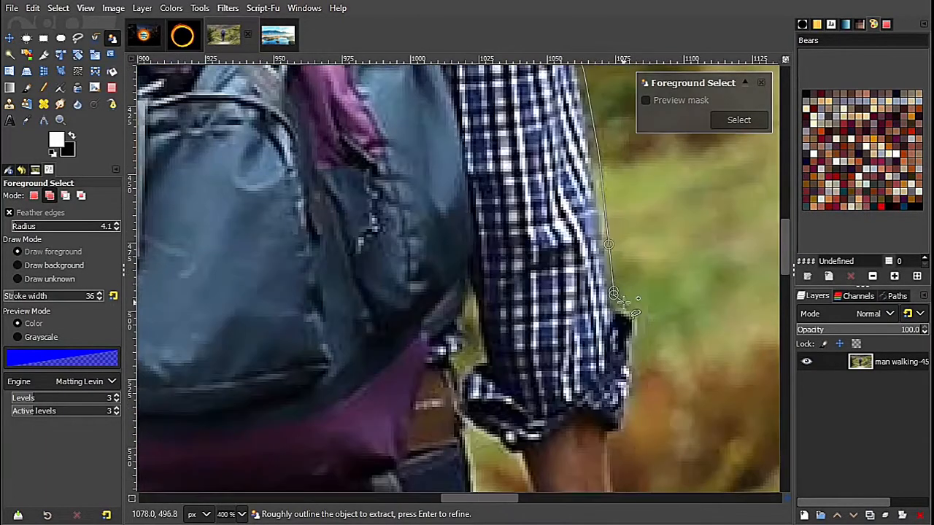
Outline the right cuff, forearm and hand, returning along the inner arm to the waist.
{"action": "scroll", "coordinate": [615, 434], "scroll_direction": "down", "scroll_amount": 5}
{"action": "left_click", "coordinate": [598, 367]}
{"action": "left_click", "coordinate": [603, 401]}
{"action": "scroll", "coordinate": [603, 402], "scroll_direction": "down", "scroll_amount": 5}
{"action": "left_click", "coordinate": [631, 266]}
{"action": "left_click", "coordinate": [535, 315]}
{"action": "scroll", "coordinate": [525, 234], "scroll_direction": "up", "scroll_amount": 5}
{"action": "left_click", "coordinate": [498, 224]}
{"action": "left_click", "coordinate": [456, 202]}
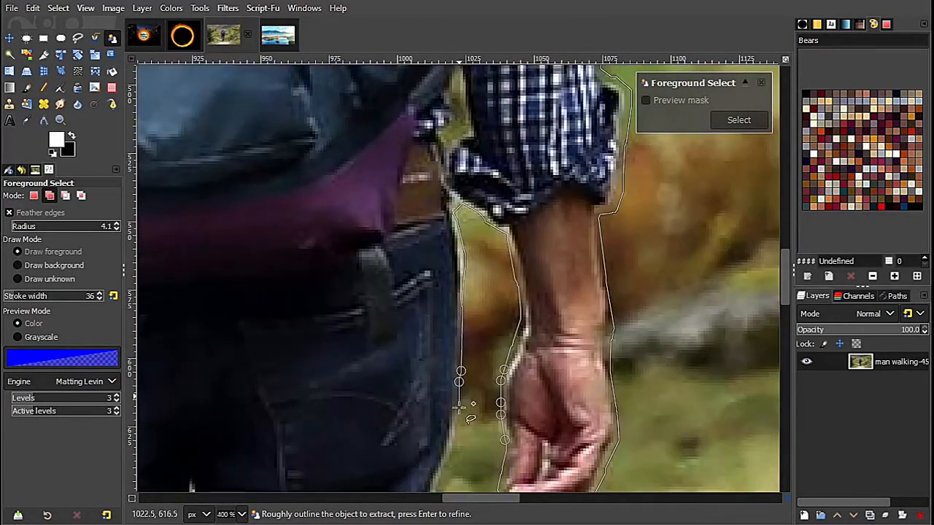
Trace the outline down the outer edge of the right leg and around the toe of the right shoe.
{"action": "scroll", "coordinate": [459, 396], "scroll_direction": "down", "scroll_amount": 10}
{"action": "left_click", "coordinate": [518, 321]}
{"action": "scroll", "coordinate": [513, 408], "scroll_direction": "down", "scroll_amount": 5}
{"action": "scroll", "coordinate": [531, 478], "scroll_direction": "down", "scroll_amount": 10}
{"action": "left_click", "coordinate": [544, 299]}
{"action": "left_click", "coordinate": [591, 348]}
{"action": "left_click", "coordinate": [587, 399]}
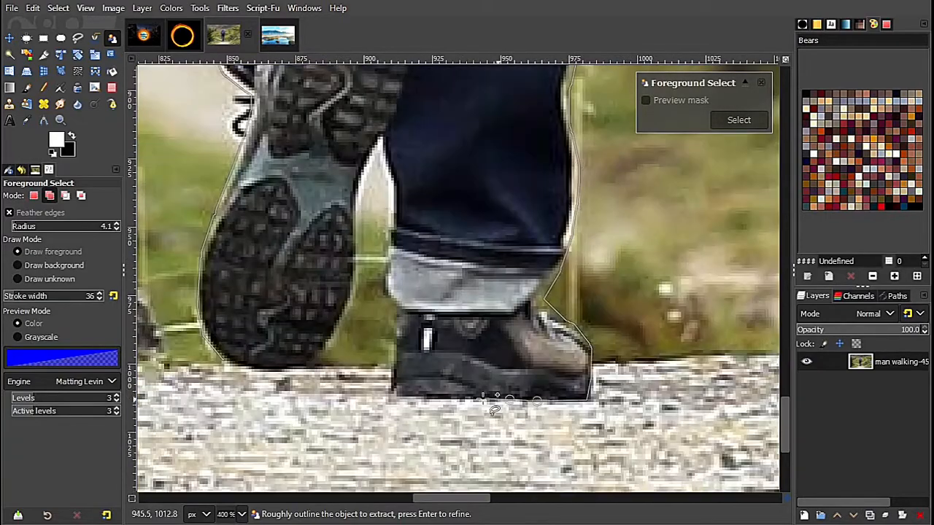
Finish the outline along the right shoe and around the raised left shoe, and accept it to start refining.
{"action": "left_click", "coordinate": [393, 396]}
{"action": "left_click", "coordinate": [387, 291]}
{"action": "left_click", "coordinate": [356, 212]}
{"action": "left_click", "coordinate": [353, 292]}
{"action": "left_click", "coordinate": [317, 364]}
{"action": "left_click", "coordinate": [225, 359]}
{"action": "key", "text": "Return"}
Paint foreground strokes over the man's head, shirt and backpack.
{"action": "scroll", "coordinate": [356, 183], "scroll_direction": "down", "scroll_amount": 4}
{"action": "scroll", "coordinate": [356, 182], "scroll_direction": "up", "scroll_amount": 4}
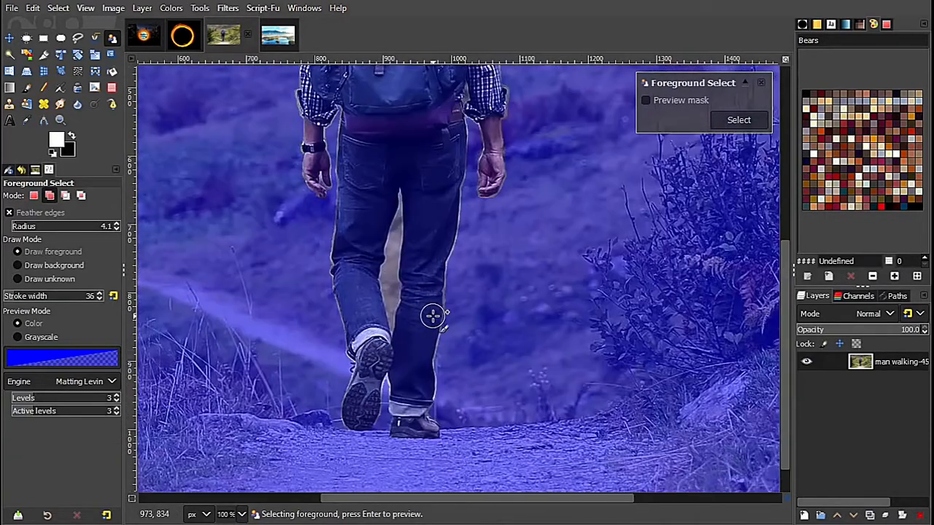
{"action": "scroll", "coordinate": [432, 317], "scroll_direction": "up", "scroll_amount": 6}
{"action": "scroll", "coordinate": [421, 201], "scroll_direction": "up", "scroll_amount": 1}
{"action": "mouse_move", "coordinate": [413, 186]}
{"action": "left_mouse_down"}
{"action": "mouse_move", "coordinate": [390, 154]}
{"action": "mouse_move", "coordinate": [434, 155]}
{"action": "left_mouse_up"}
{"action": "mouse_move", "coordinate": [412, 173]}
{"action": "left_mouse_down"}
{"action": "mouse_move", "coordinate": [387, 183]}
{"action": "mouse_move", "coordinate": [430, 191]}
{"action": "left_mouse_up"}
{"action": "mouse_move", "coordinate": [405, 208]}
{"action": "left_mouse_down"}
{"action": "mouse_move", "coordinate": [297, 367]}
{"action": "mouse_move", "coordinate": [294, 399]}
{"action": "left_mouse_up"}
{"action": "mouse_move", "coordinate": [434, 235]}
{"action": "left_mouse_down"}
{"action": "mouse_move", "coordinate": [507, 277]}
{"action": "mouse_move", "coordinate": [520, 307]}
{"action": "left_mouse_up"}
{"action": "scroll", "coordinate": [448, 368], "scroll_direction": "down", "scroll_amount": 3}
{"action": "mouse_move", "coordinate": [433, 223]}
{"action": "left_mouse_down"}
{"action": "mouse_move", "coordinate": [507, 277]}
{"action": "mouse_move", "coordinate": [439, 162]}
{"action": "mouse_move", "coordinate": [324, 343]}
{"action": "mouse_move", "coordinate": [546, 195]}
{"action": "mouse_move", "coordinate": [568, 302]}
{"action": "mouse_move", "coordinate": [523, 298]}
{"action": "mouse_move", "coordinate": [517, 382]}
{"action": "mouse_move", "coordinate": [379, 359]}
{"action": "mouse_move", "coordinate": [478, 416]}
{"action": "left_mouse_up"}
{"action": "left_click_drag", "start_coordinate": [314, 186], "coordinate": [309, 398]}
{"action": "scroll", "coordinate": [381, 223], "scroll_direction": "down", "scroll_amount": 3}
Reduce the Stroke width to about 7 and paint foreground over the forearms, hands and narrow waist details.
{"action": "left_click", "coordinate": [25, 296]}
{"action": "left_click_drag", "start_coordinate": [308, 235], "coordinate": [323, 336]}
{"action": "left_click", "coordinate": [11, 296]}
{"action": "left_click_drag", "start_coordinate": [329, 298], "coordinate": [330, 305]}
{"action": "mouse_move", "coordinate": [586, 138]}
{"action": "left_mouse_down"}
{"action": "mouse_move", "coordinate": [573, 337]}
{"action": "mouse_move", "coordinate": [589, 269]}
{"action": "mouse_move", "coordinate": [580, 295]}
{"action": "left_mouse_up"}
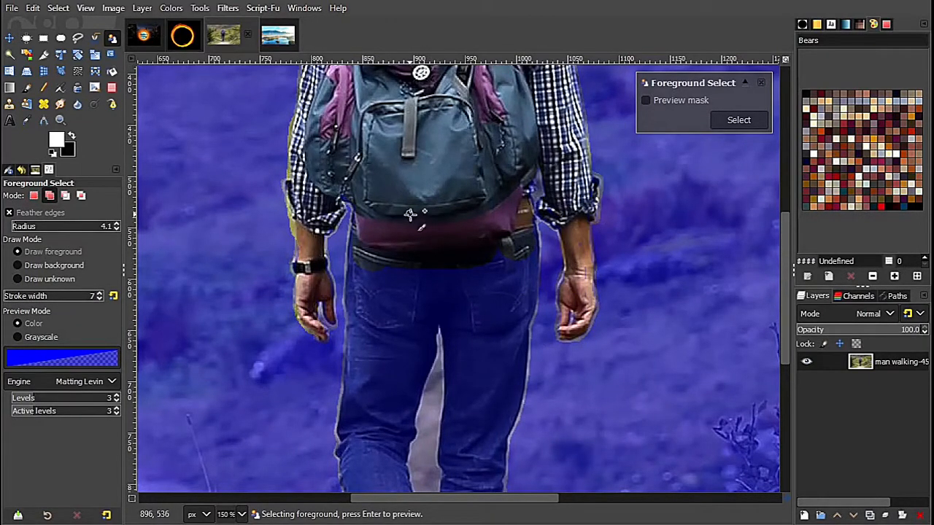
{"action": "left_click_drag", "start_coordinate": [352, 255], "coordinate": [351, 243]}
{"action": "left_click_drag", "start_coordinate": [455, 217], "coordinate": [467, 211]}
Raise the Stroke width to about 30 and paint foreground over the jeans and both shoes.
{"action": "left_click", "coordinate": [16, 296]}
{"action": "mouse_move", "coordinate": [406, 267]}
{"action": "left_mouse_down"}
{"action": "mouse_move", "coordinate": [396, 221]}
{"action": "mouse_move", "coordinate": [371, 350]}
{"action": "left_mouse_up"}
{"action": "mouse_move", "coordinate": [389, 346]}
{"action": "left_mouse_down"}
{"action": "mouse_move", "coordinate": [474, 371]}
{"action": "mouse_move", "coordinate": [511, 292]}
{"action": "left_mouse_up"}
{"action": "mouse_move", "coordinate": [514, 332]}
{"action": "left_mouse_down"}
{"action": "mouse_move", "coordinate": [541, 149]}
{"action": "mouse_move", "coordinate": [506, 448]}
{"action": "mouse_move", "coordinate": [492, 252]}
{"action": "left_mouse_up"}
{"action": "left_click_drag", "start_coordinate": [547, 181], "coordinate": [521, 315]}
{"action": "left_click_drag", "start_coordinate": [458, 113], "coordinate": [409, 341]}
{"action": "left_click_drag", "start_coordinate": [426, 259], "coordinate": [445, 376]}
{"action": "left_click_drag", "start_coordinate": [489, 372], "coordinate": [506, 205]}
{"action": "mouse_move", "coordinate": [507, 206]}
{"action": "left_mouse_down"}
{"action": "mouse_move", "coordinate": [519, 245]}
{"action": "mouse_move", "coordinate": [541, 152]}
{"action": "left_mouse_up"}
{"action": "mouse_move", "coordinate": [478, 221]}
{"action": "left_mouse_down"}
{"action": "mouse_move", "coordinate": [431, 285]}
{"action": "mouse_move", "coordinate": [440, 316]}
{"action": "left_mouse_up"}
{"action": "mouse_move", "coordinate": [489, 272]}
{"action": "left_mouse_down"}
{"action": "mouse_move", "coordinate": [492, 298]}
{"action": "mouse_move", "coordinate": [532, 333]}
{"action": "left_mouse_up"}
{"action": "left_click_drag", "start_coordinate": [556, 109], "coordinate": [533, 347]}
{"action": "left_click_drag", "start_coordinate": [531, 284], "coordinate": [541, 250]}
{"action": "left_click", "coordinate": [483, 348]}
{"action": "left_click_drag", "start_coordinate": [444, 252], "coordinate": [448, 235]}
{"action": "mouse_move", "coordinate": [483, 153]}
{"action": "left_mouse_down"}
{"action": "mouse_move", "coordinate": [465, 235]}
{"action": "mouse_move", "coordinate": [455, 209]}
{"action": "mouse_move", "coordinate": [450, 90]}
{"action": "left_mouse_up"}
Mark the gap between the legs as background, reducing the Stroke width to 9 for the narrow part.
{"action": "key", "text": "ctrl"}
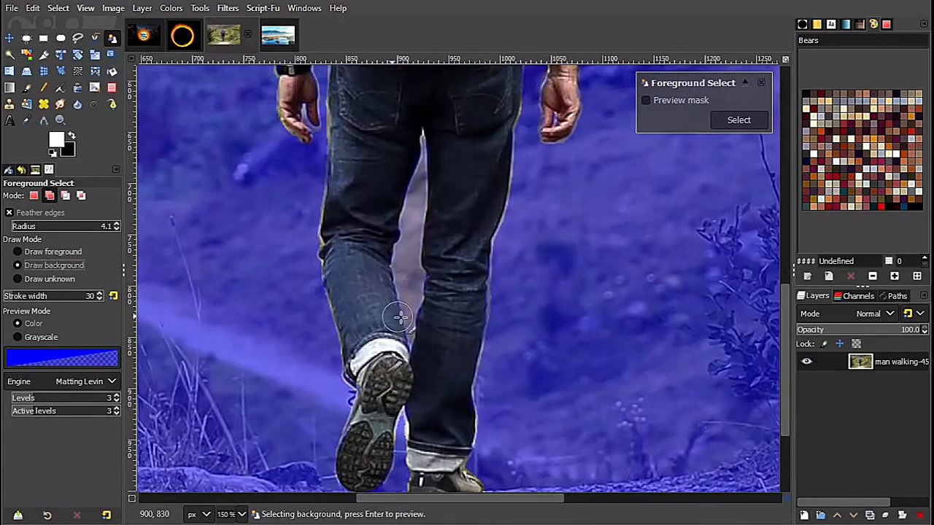
{"action": "key", "text": "ctrl"}
{"action": "left_click_drag", "start_coordinate": [406, 278], "coordinate": [404, 300]}
{"action": "left_click_drag", "start_coordinate": [415, 293], "coordinate": [413, 310]}
{"action": "key", "text": "bracketleft"}
{"action": "key", "text": "bracketleft"}
{"action": "key", "text": "bracketleft"}
{"action": "key", "text": "bracketleft"}
{"action": "key", "text": "bracketleft"}
{"action": "mouse_move", "coordinate": [417, 181]}
{"action": "left_mouse_down"}
{"action": "mouse_move", "coordinate": [423, 142]}
{"action": "mouse_move", "coordinate": [409, 319]}
{"action": "left_mouse_up"}
Check the refined mask around the whole figure and convert it into a selection.
{"action": "scroll", "coordinate": [420, 184], "scroll_direction": "up", "scroll_amount": 5}
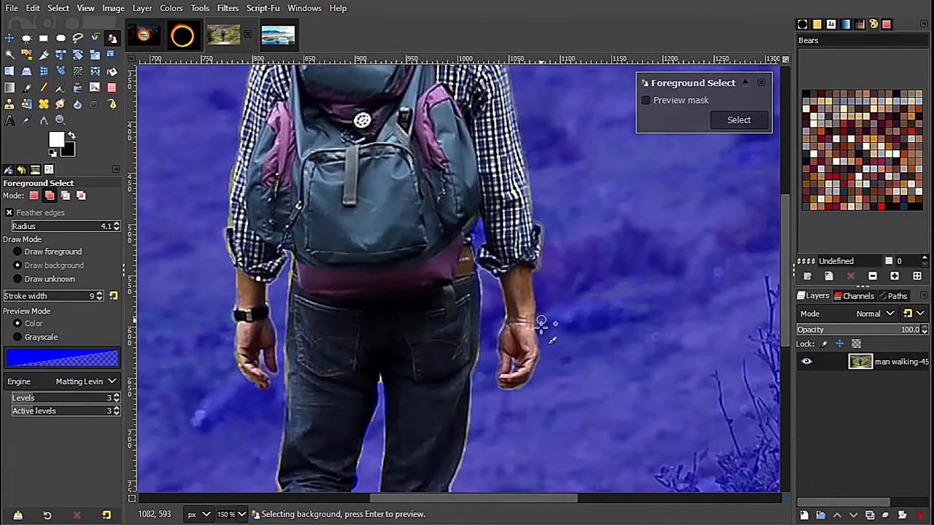
{"action": "scroll", "coordinate": [365, 363], "scroll_direction": "down", "scroll_amount": 7}
{"action": "scroll", "coordinate": [365, 367], "scroll_direction": "up", "scroll_amount": 11}
{"action": "scroll", "coordinate": [452, 365], "scroll_direction": "down", "scroll_amount": 4}
{"action": "scroll", "coordinate": [438, 288], "scroll_direction": "down", "scroll_amount": 2}
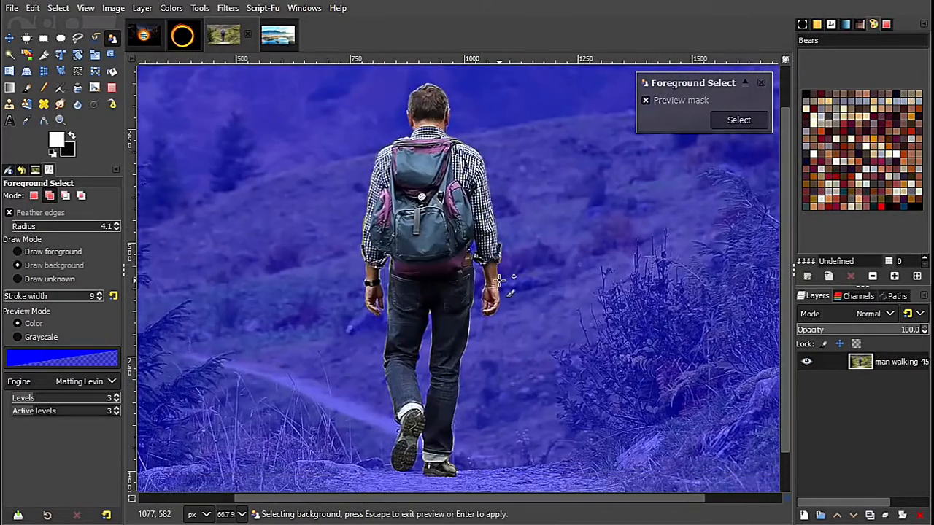
{"action": "key", "text": "Return"}
Copy the selected walking man to the clipboard.
{"action": "key", "text": "m"}
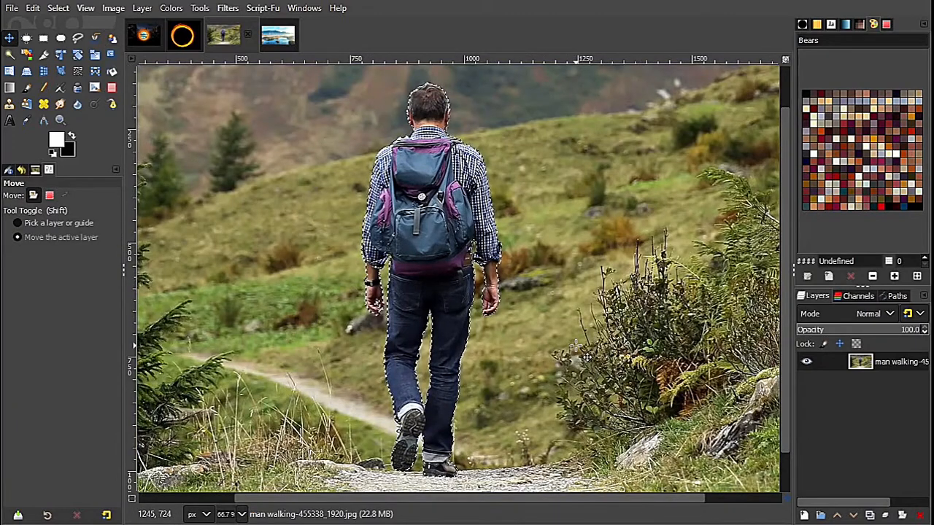
{"action": "left_click", "coordinate": [32, 8]}
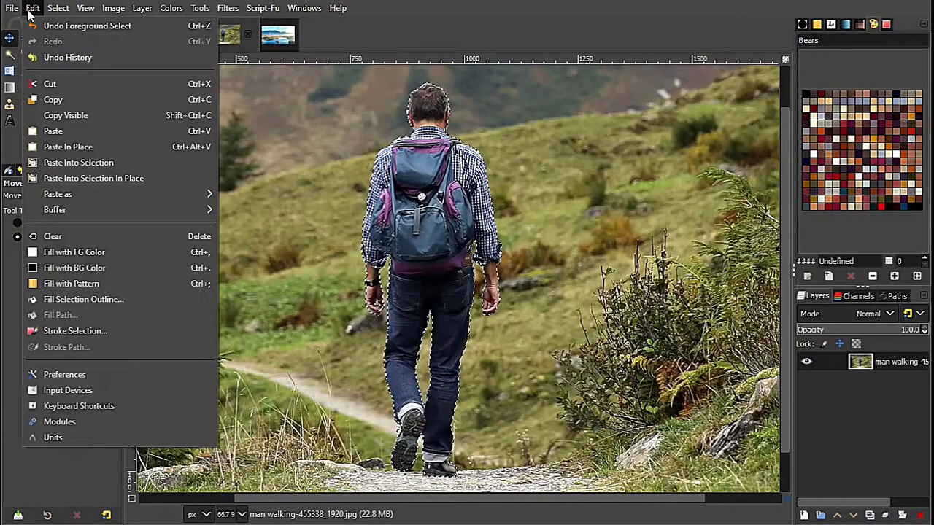
{"action": "left_click", "coordinate": [60, 102]}
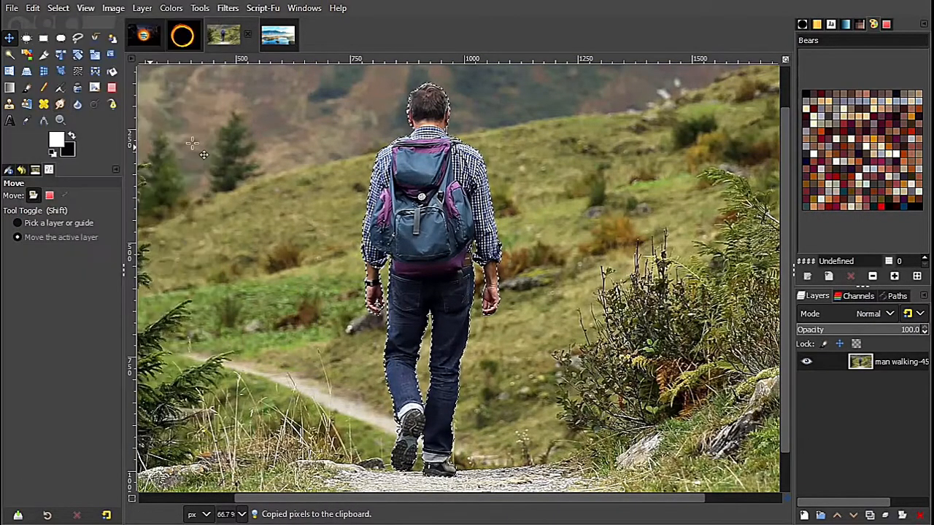
Paste the man into the street composite as a new layer and raise that layer to the top of the stack.
{"action": "left_click", "coordinate": [146, 41]}
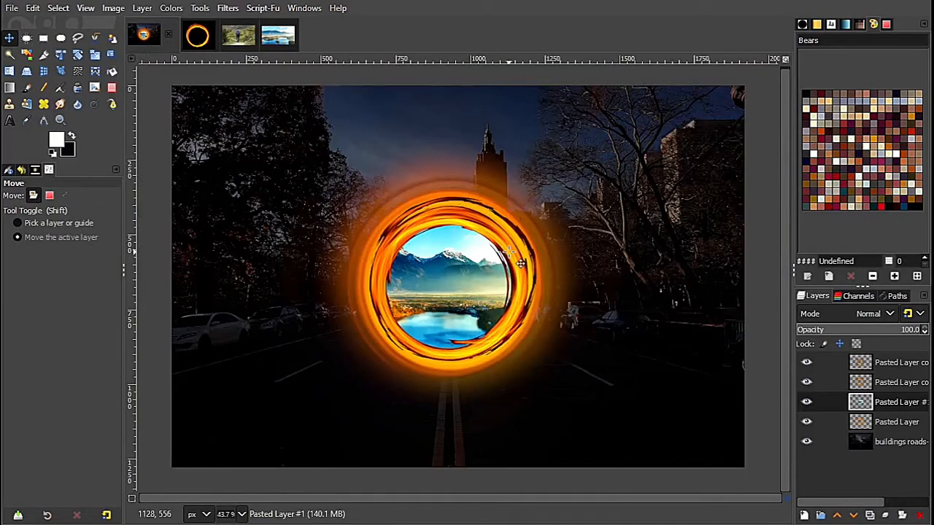
{"action": "left_click", "coordinate": [33, 8]}
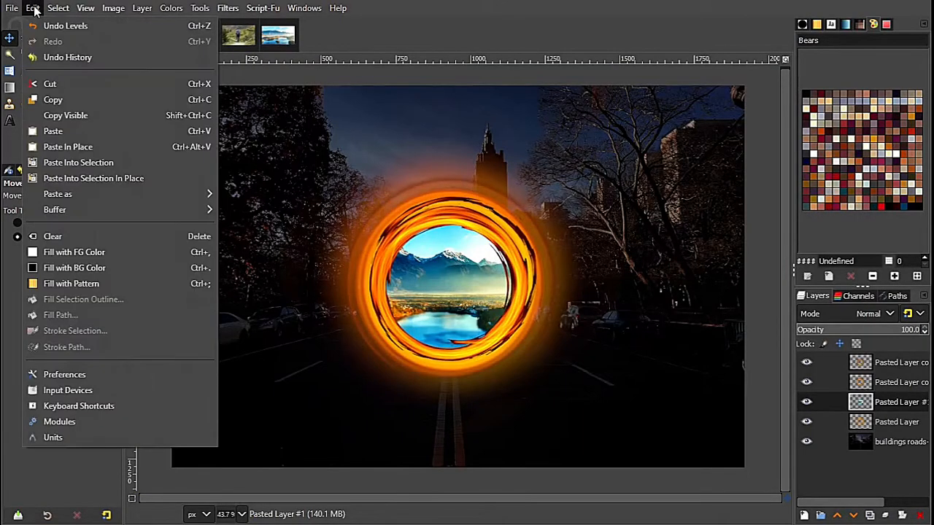
{"action": "mouse_move", "coordinate": [64, 203]}
{"action": "left_click", "coordinate": [241, 194]}
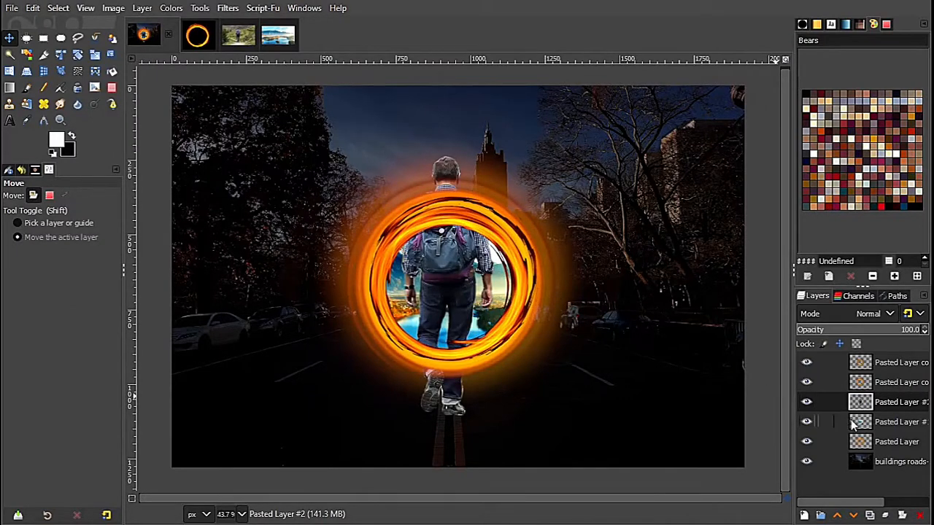
{"action": "left_click_drag", "start_coordinate": [894, 404], "coordinate": [888, 362]}
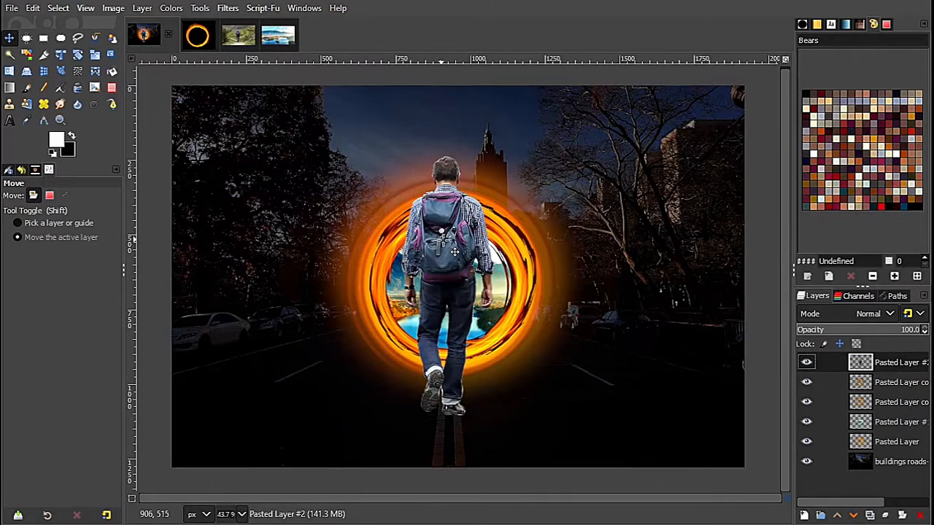
Scale the man layer to 184 × 504 px and place him on the road at the lower-left edge of the fire ring.
{"action": "left_click_drag", "start_coordinate": [461, 264], "coordinate": [376, 281]}
{"action": "key", "text": "shift+s"}
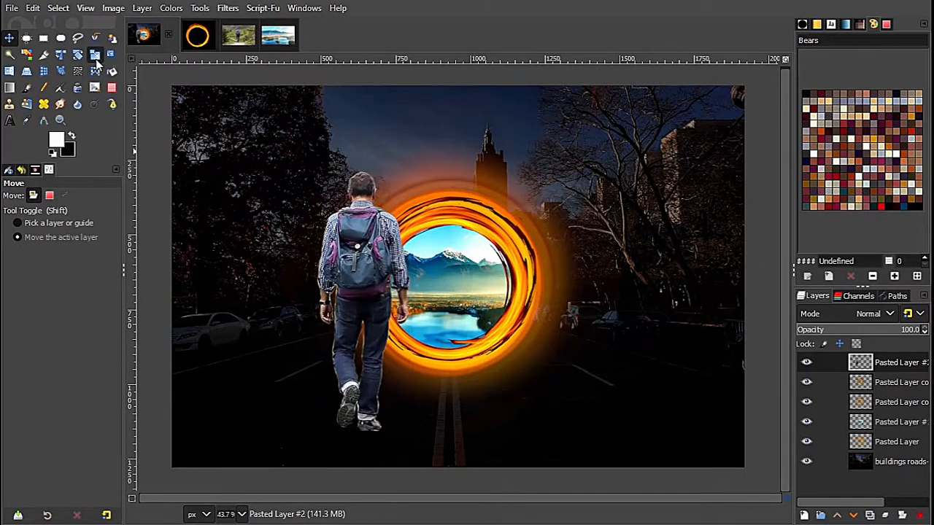
{"action": "left_click", "coordinate": [353, 271]}
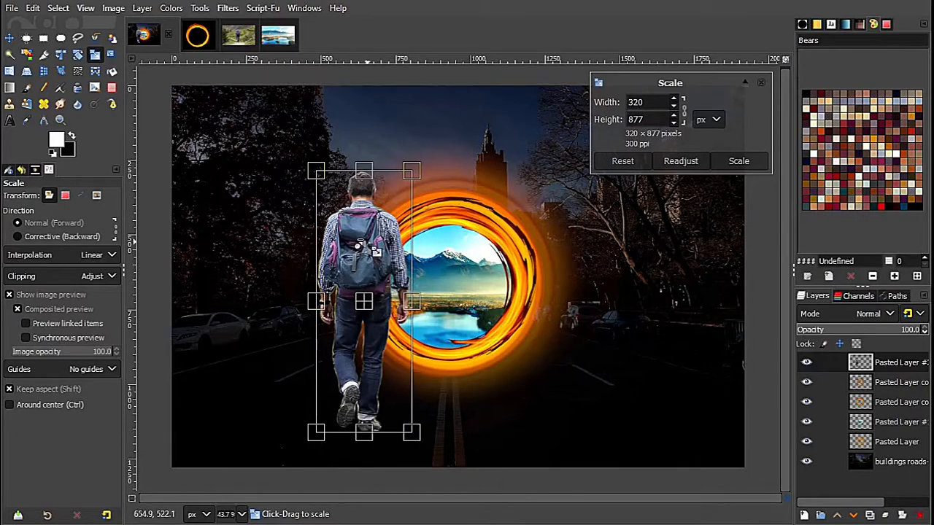
{"action": "left_click_drag", "start_coordinate": [316, 172], "coordinate": [388, 249]}
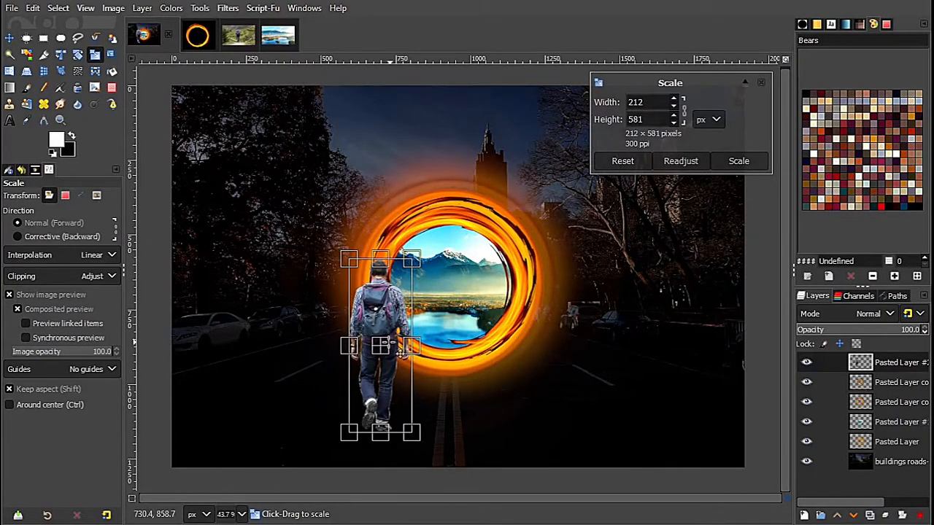
{"action": "left_click_drag", "start_coordinate": [383, 347], "coordinate": [387, 341]}
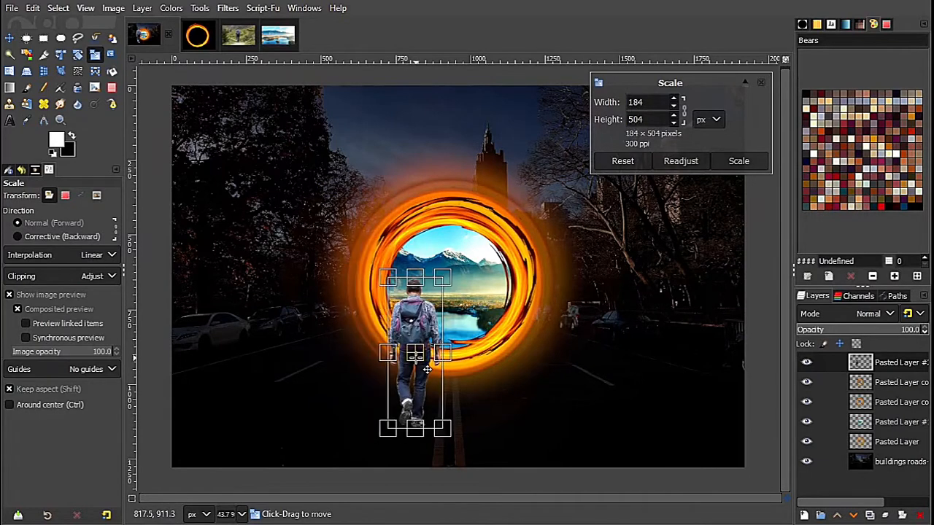
{"action": "left_click_drag", "start_coordinate": [415, 358], "coordinate": [417, 357]}
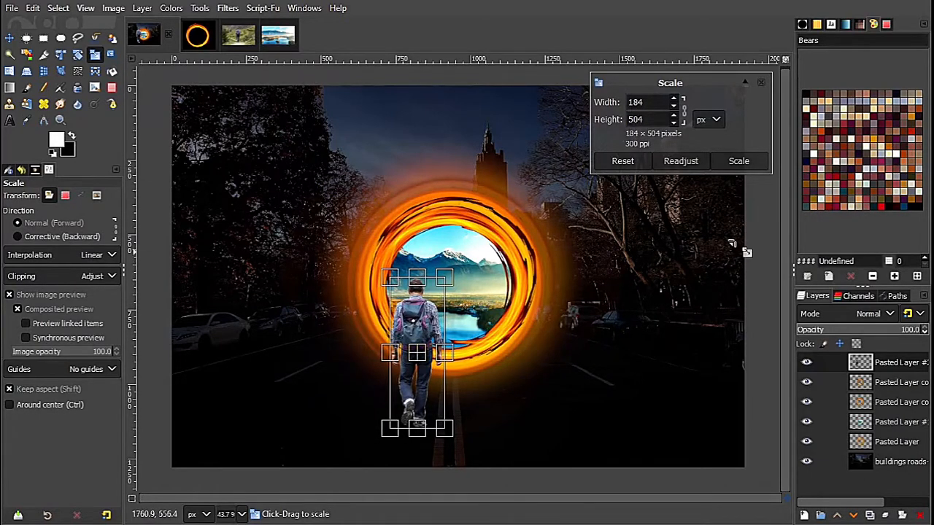
{"action": "left_click", "coordinate": [738, 161]}
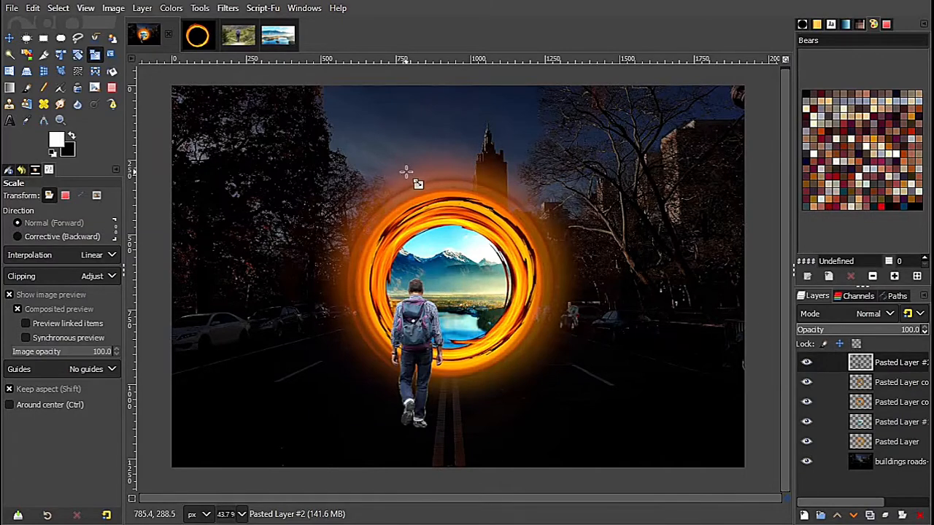
Darken the man layer with Levels, setting the Value input levels to 41, 0.48 and 255.
{"action": "left_click", "coordinate": [172, 8]}
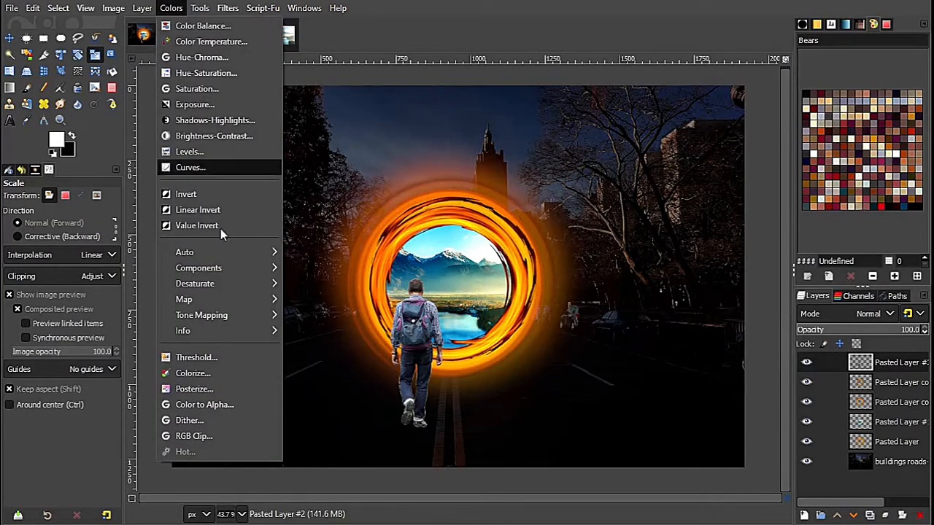
{"action": "left_click", "coordinate": [191, 151]}
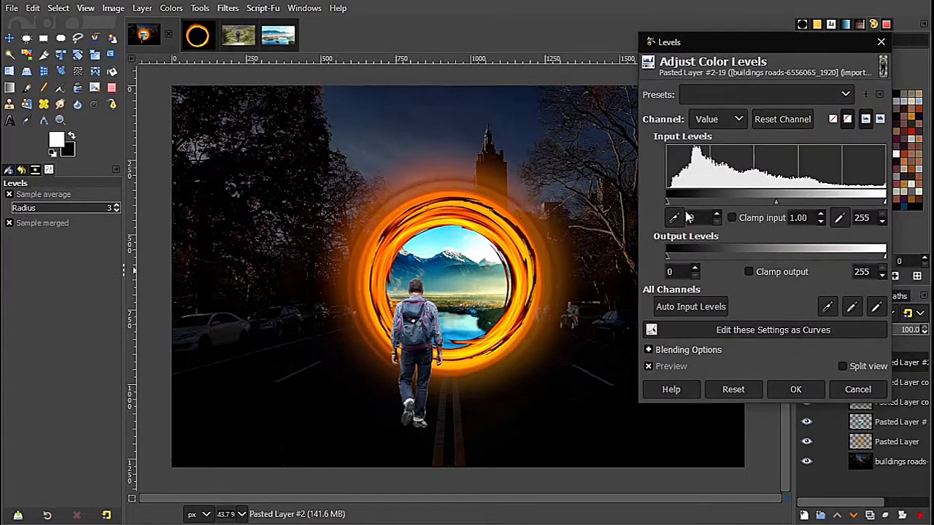
{"action": "left_click_drag", "start_coordinate": [667, 202], "coordinate": [712, 209]}
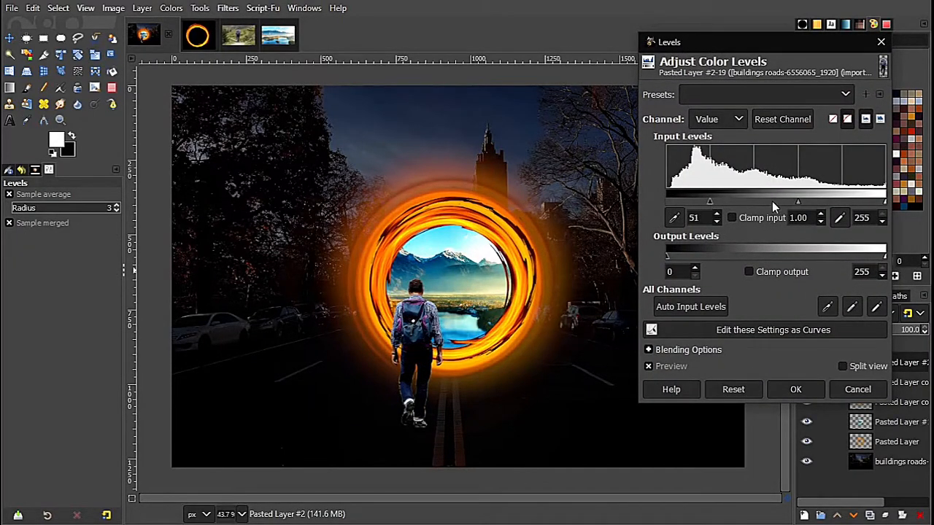
{"action": "left_click_drag", "start_coordinate": [798, 201], "coordinate": [815, 206]}
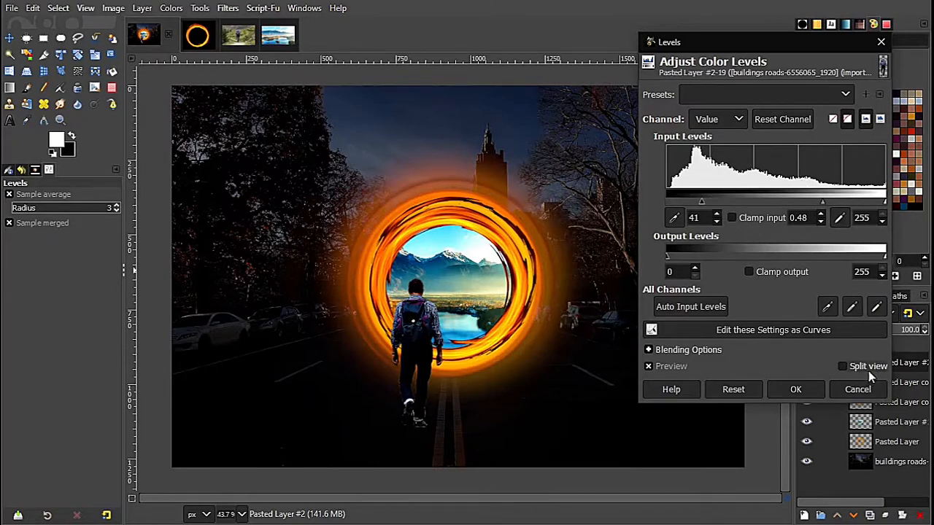
{"action": "left_click", "coordinate": [796, 390]}
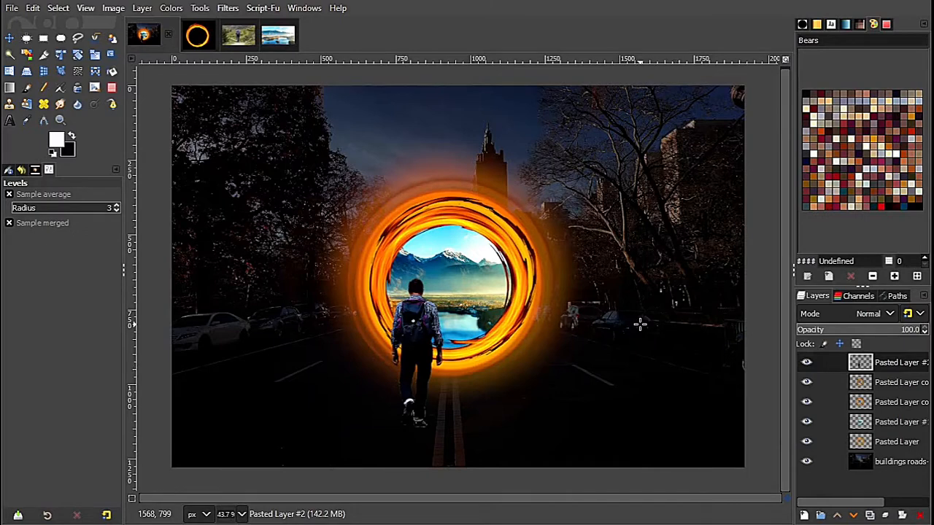
Flatten the composite image into a single layer.
{"action": "left_click", "coordinate": [114, 8]}
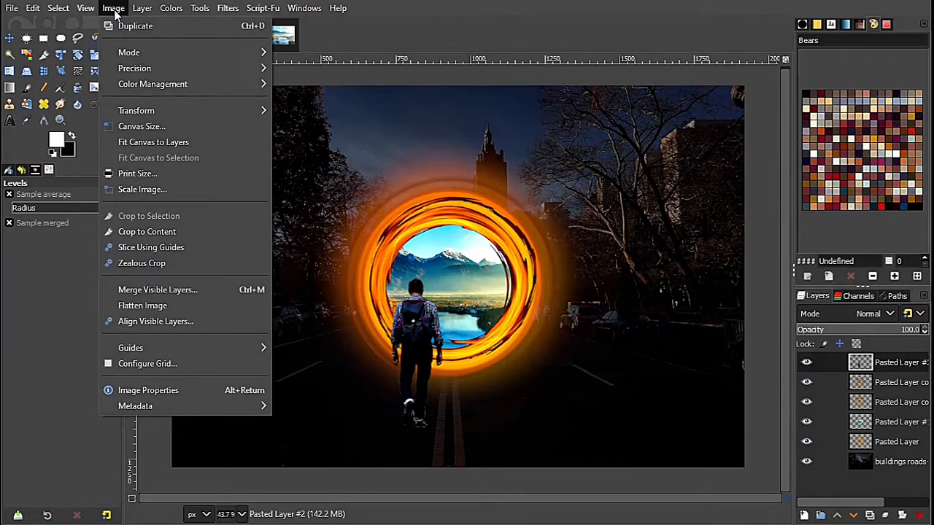
{"action": "left_click", "coordinate": [159, 307]}
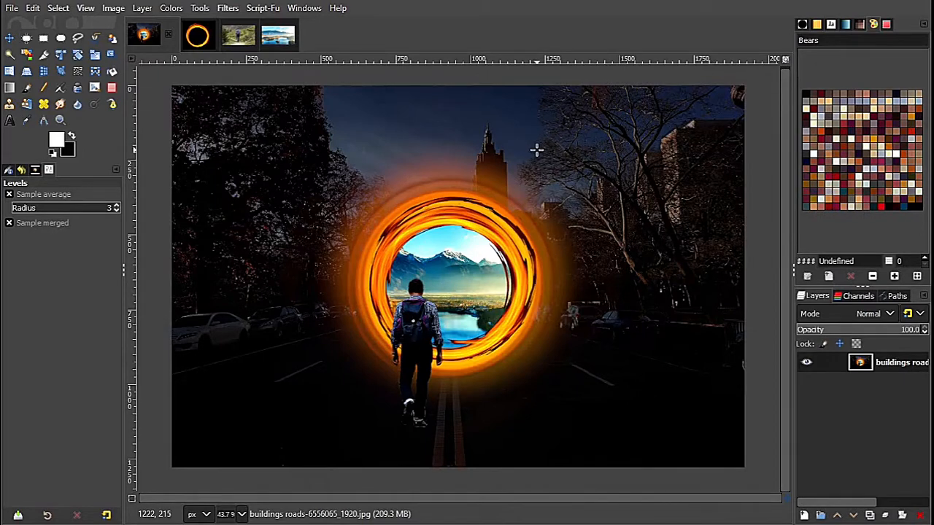
{"action": "left_click", "coordinate": [12, 8]}
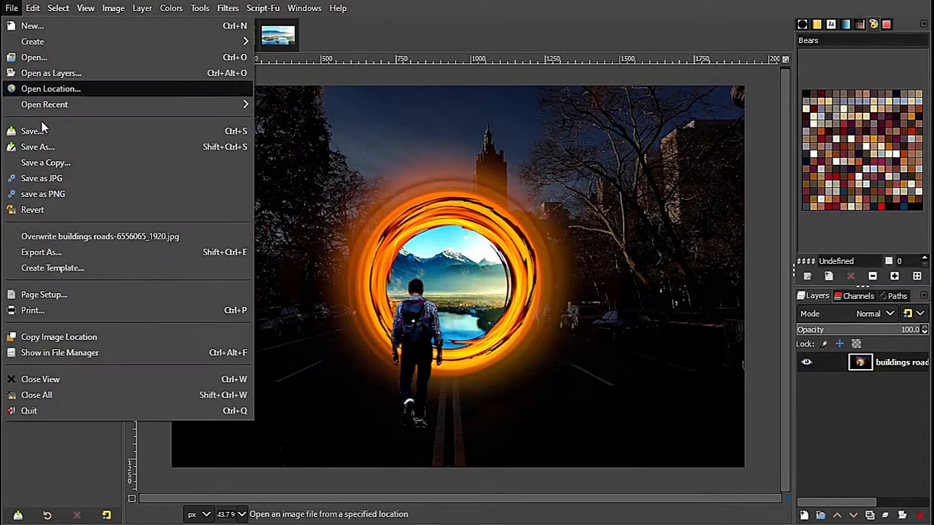
{"action": "left_click", "coordinate": [54, 254]}
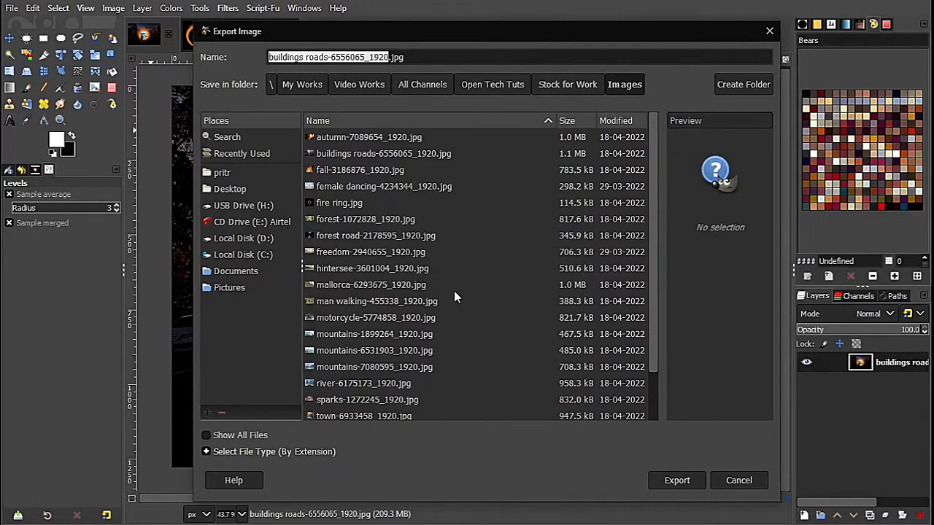
{"action": "left_click", "coordinate": [748, 486]}
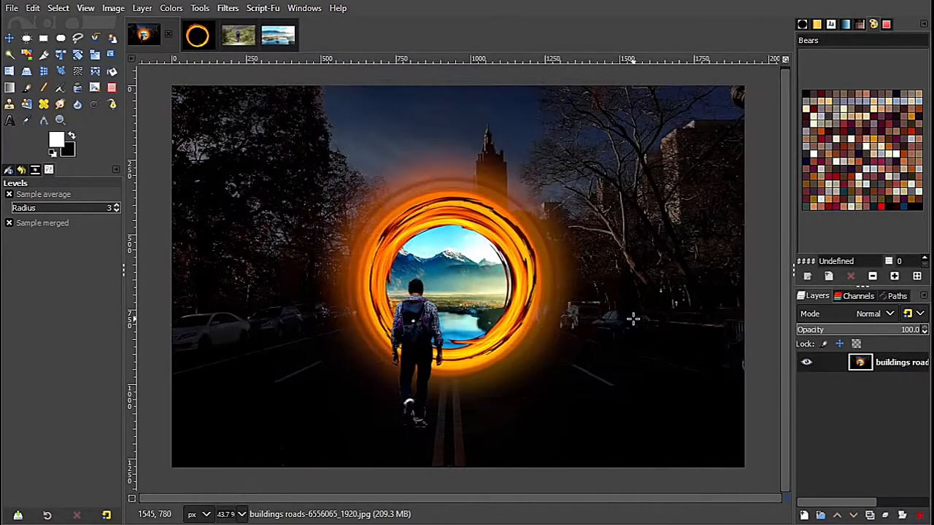